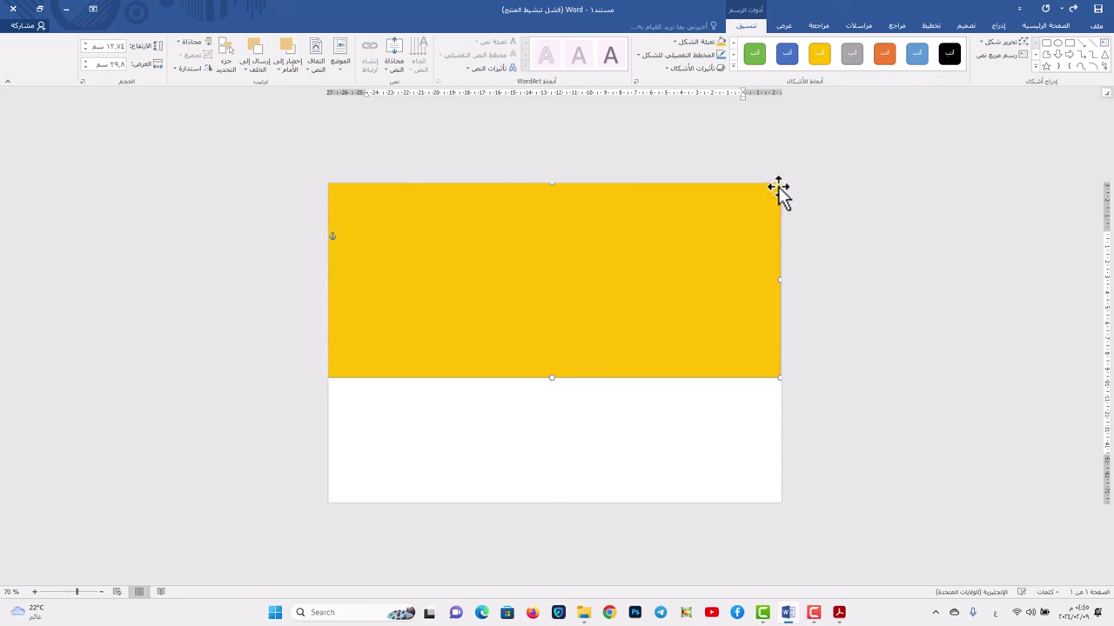
# - Extend the yellow rectangle past the page's upper-right corner to about 30.44 × 12.66 cm and remove its outline
pyautogui.moveTo(779, 184); pyautogui.dragTo(788, 179)
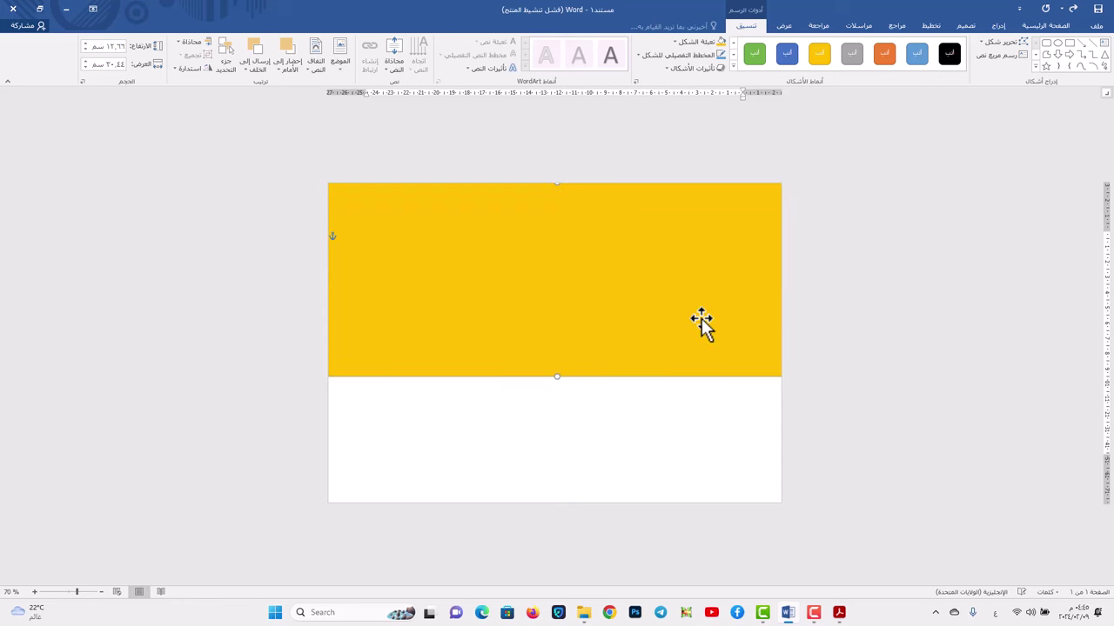
pyautogui.click(691, 55)
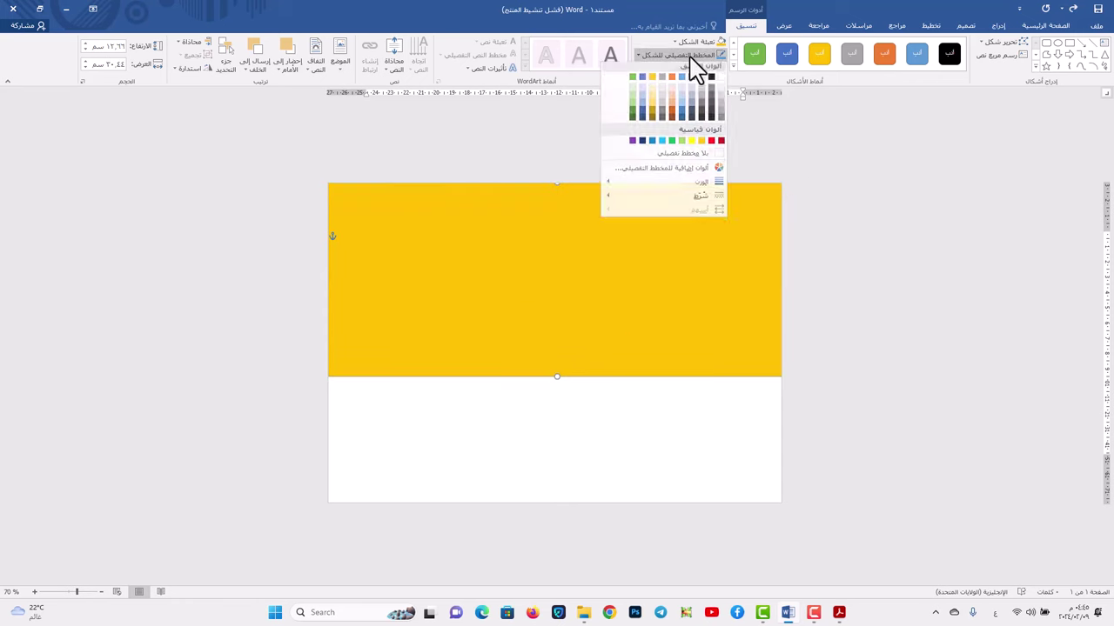
pyautogui.click(696, 157)
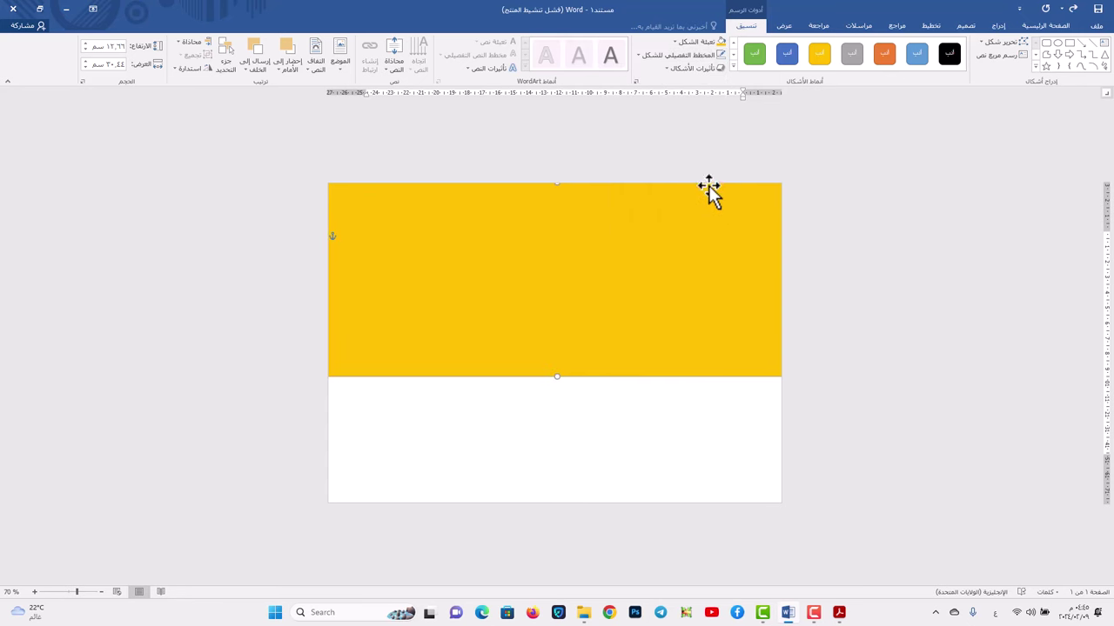
# - Draw a rectangle about 29.83 cm wide and 8.34 cm high over the white lower part of the page
pyautogui.click(998, 26)
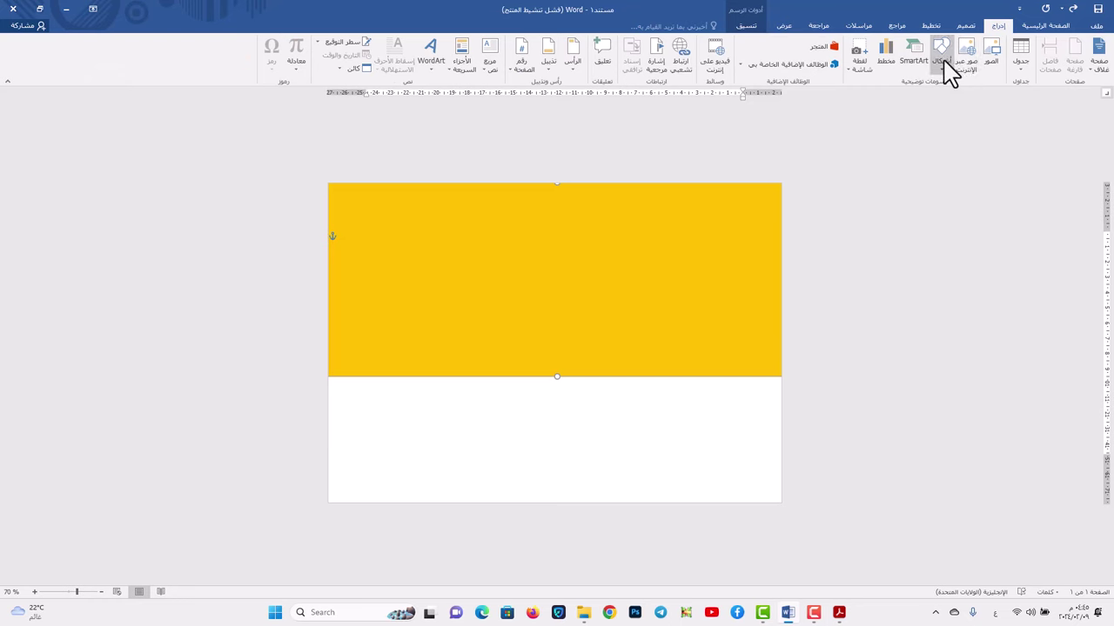
pyautogui.click(943, 63)
pyautogui.click(912, 93)
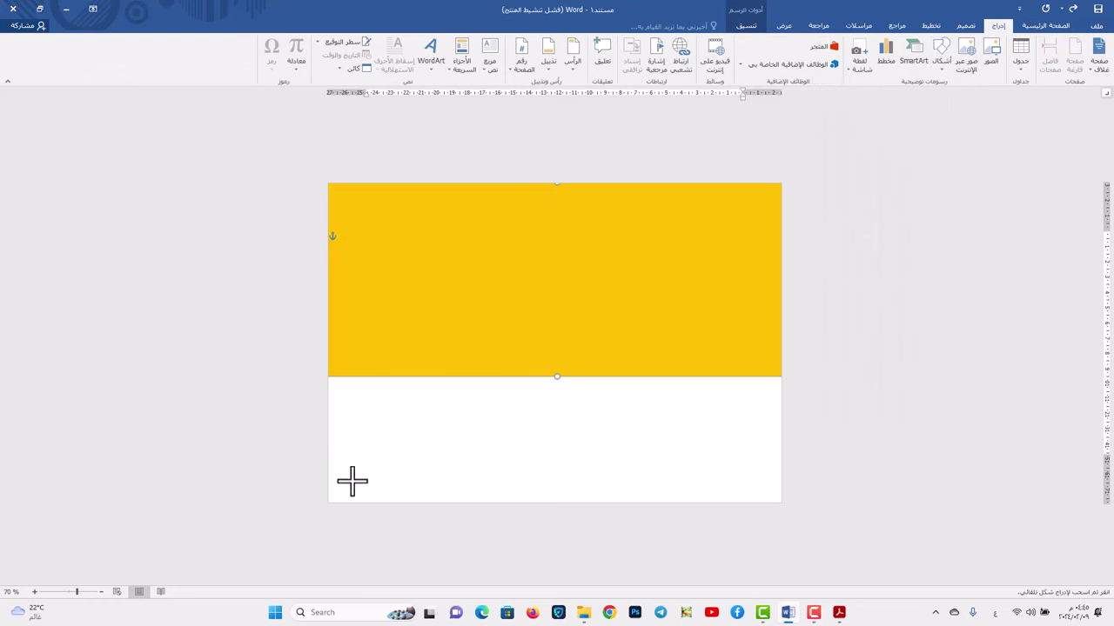
pyautogui.moveTo(328, 502); pyautogui.dragTo(781, 373)
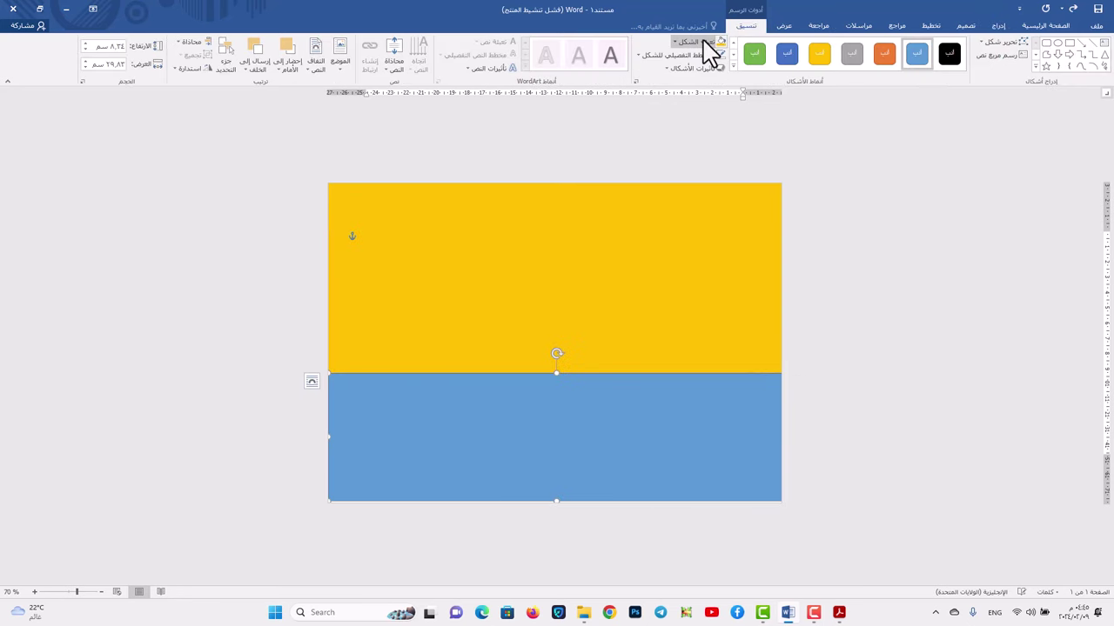
# - Fill the lower rectangle with black, remove its outline and align it with the page edges
pyautogui.click(699, 42)
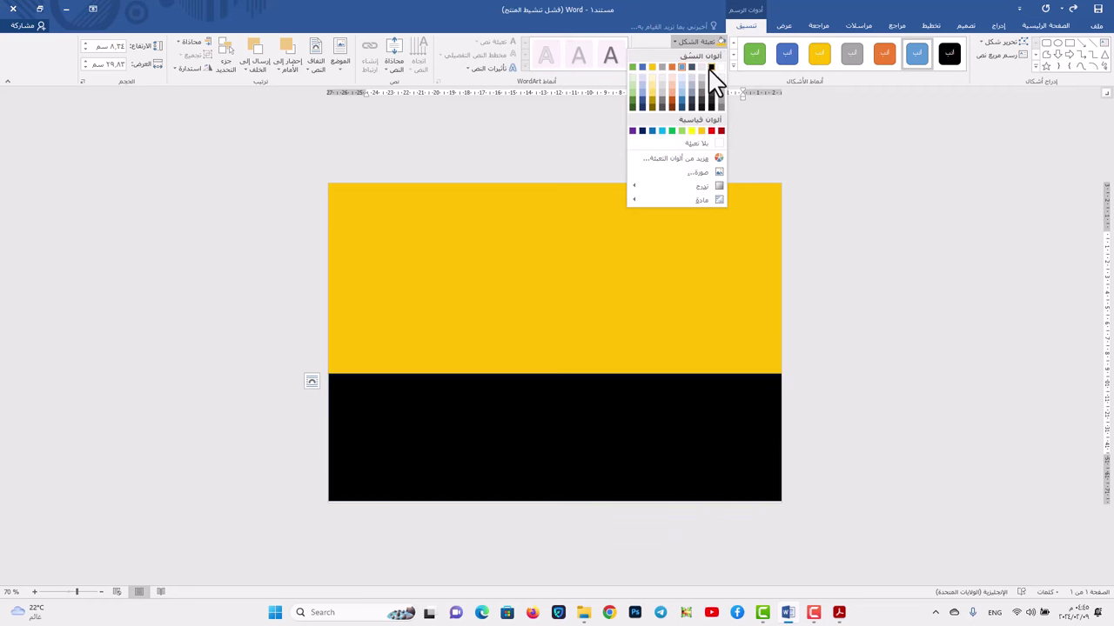
pyautogui.click(711, 68)
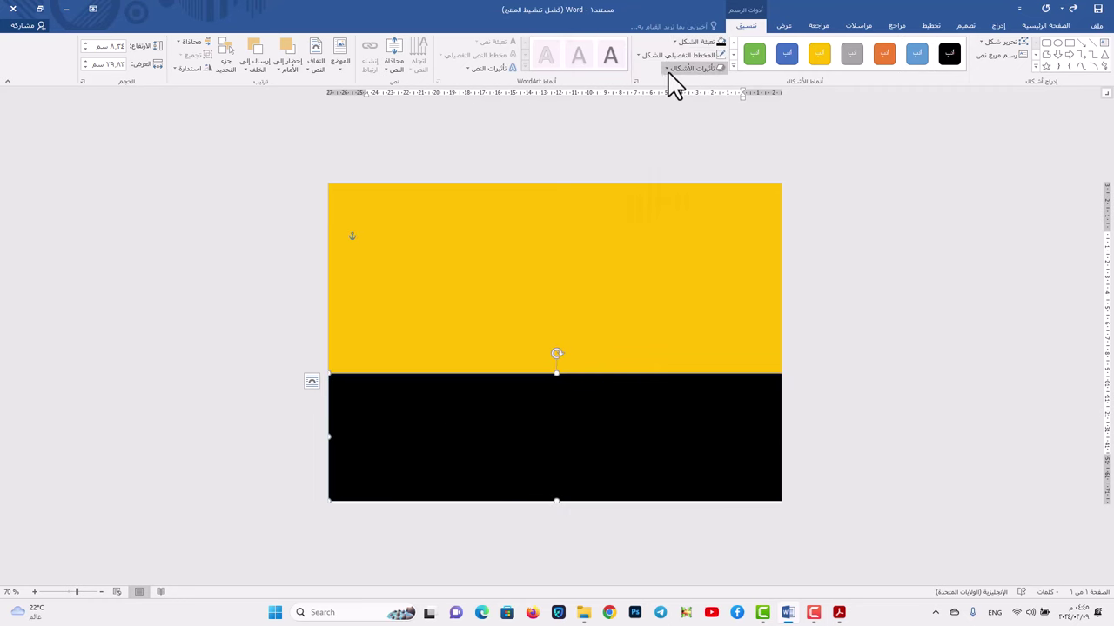
pyautogui.click(703, 56)
pyautogui.click(692, 158)
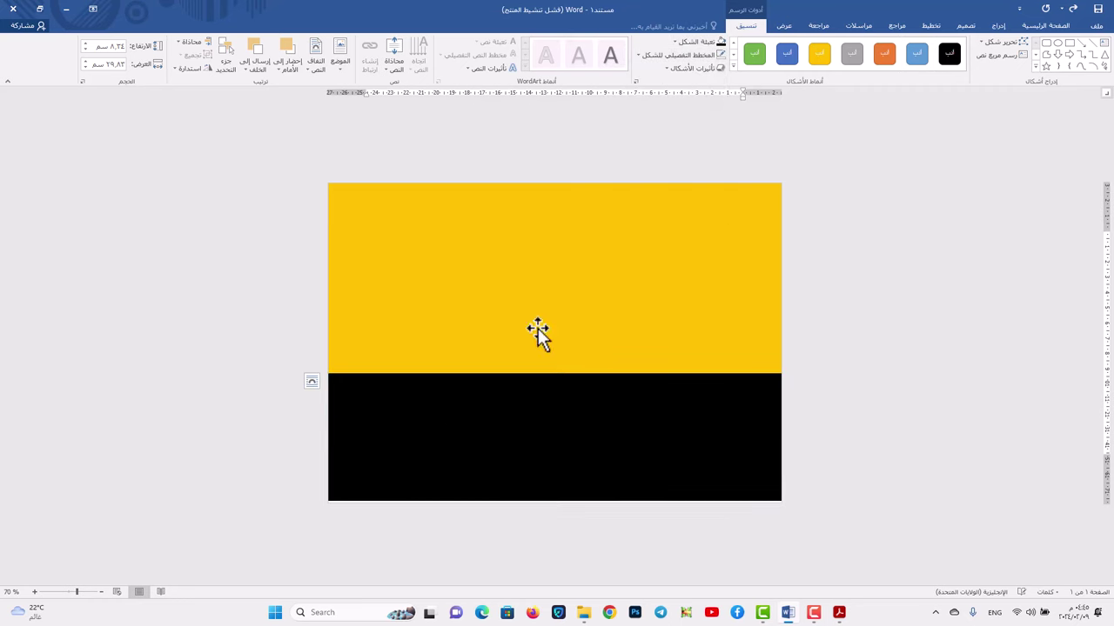
pyautogui.moveTo(470, 438); pyautogui.dragTo(462, 435)
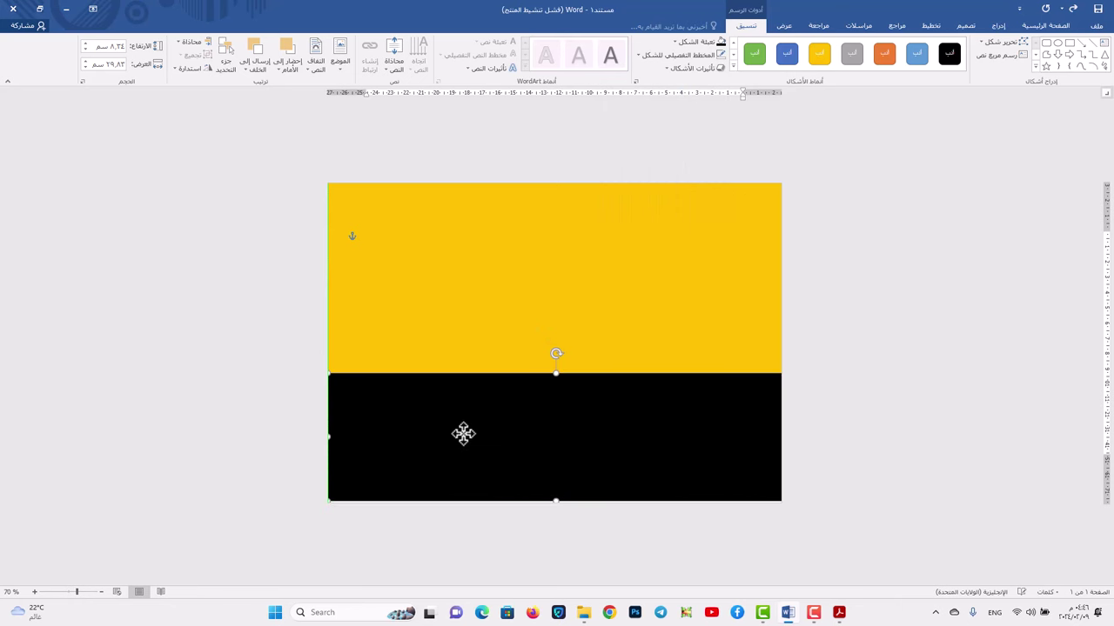
# - Draw a left block arrow about 8.45 cm wide and 3.56 cm high on the right half of the yellow area
pyautogui.click(1005, 27)
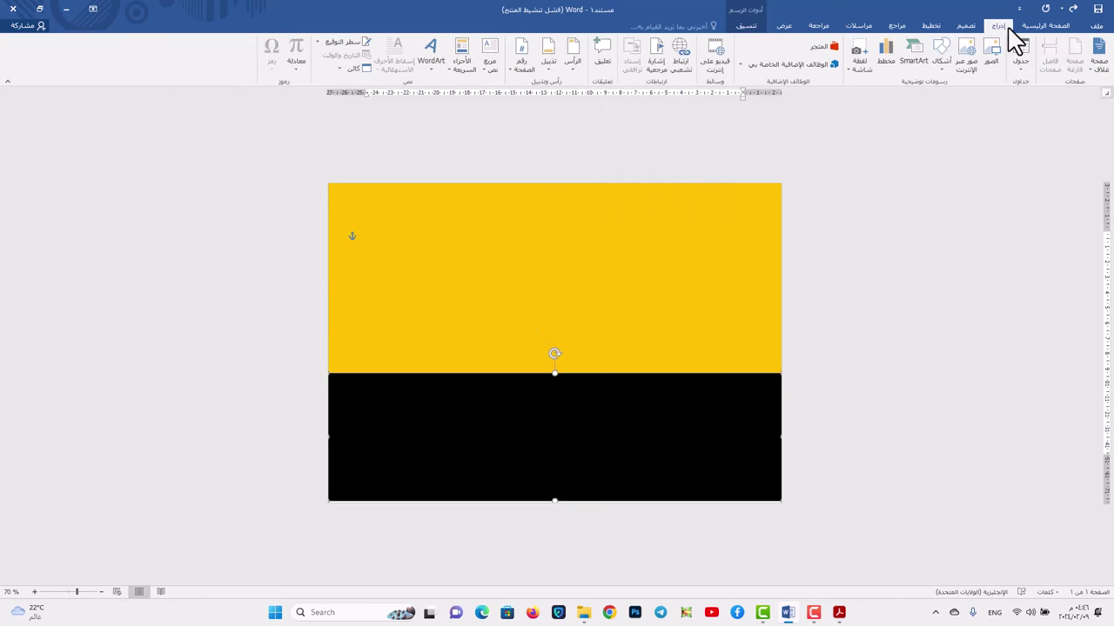
pyautogui.click(940, 65)
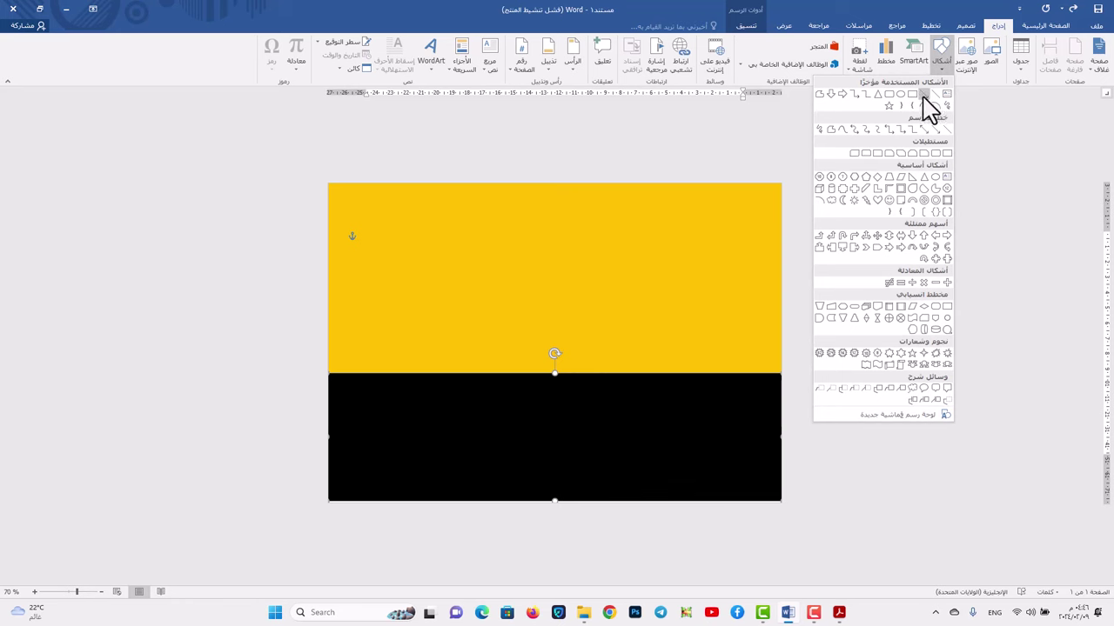
pyautogui.click(937, 236)
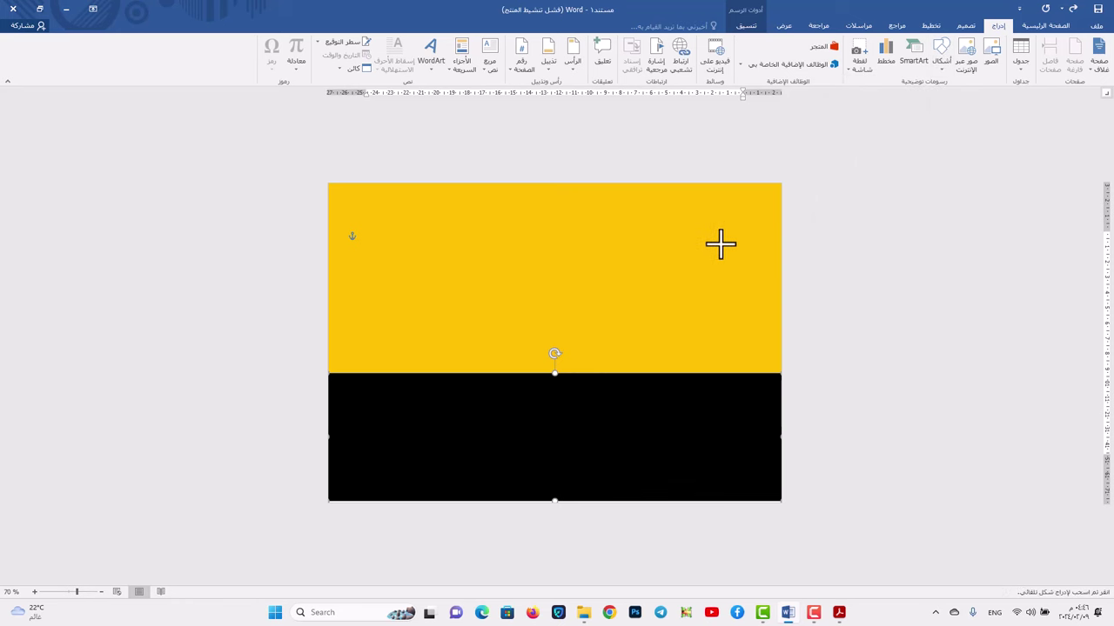
pyautogui.moveTo(721, 244); pyautogui.dragTo(591, 298)
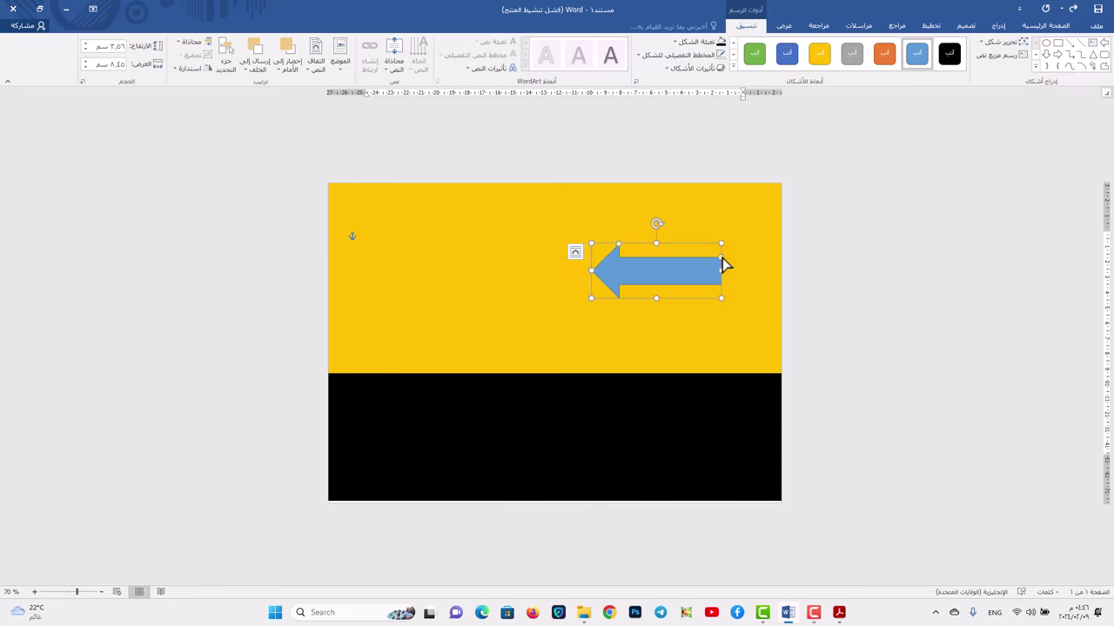
# - Thin the arrow's shaft, lengthen its head and shrink the whole arrow to about 7.35 × 1.89 cm
pyautogui.moveTo(722, 267); pyautogui.dragTo(721, 271)
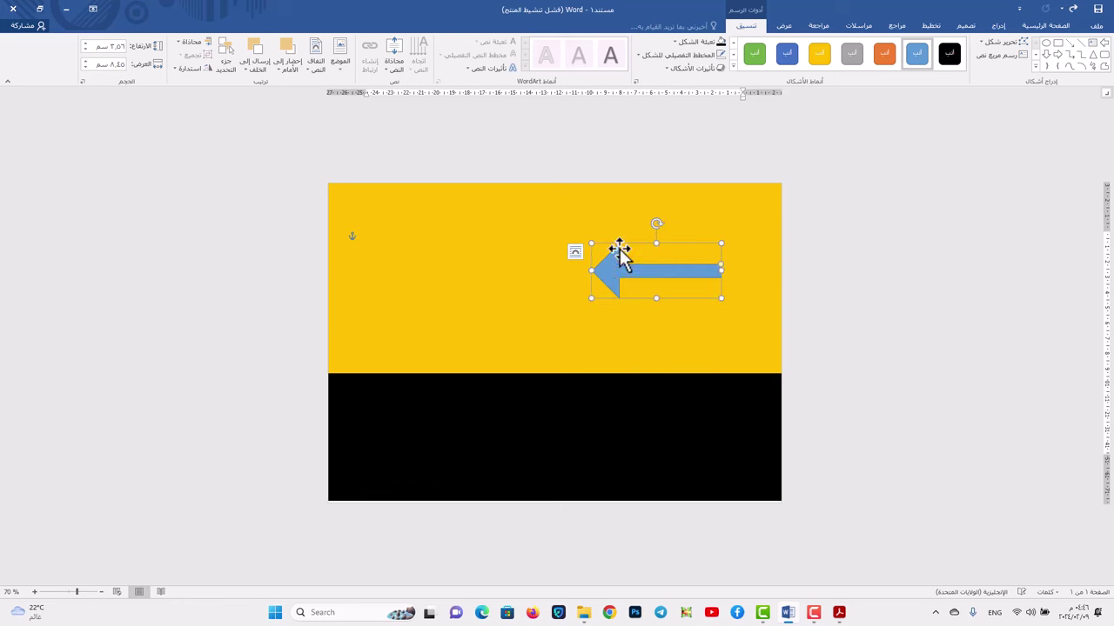
pyautogui.moveTo(623, 253)
pyautogui.mouseDown()
pyautogui.moveTo(654, 249)
pyautogui.moveTo(653, 259)
pyautogui.moveTo(618, 263)
pyautogui.mouseUp()
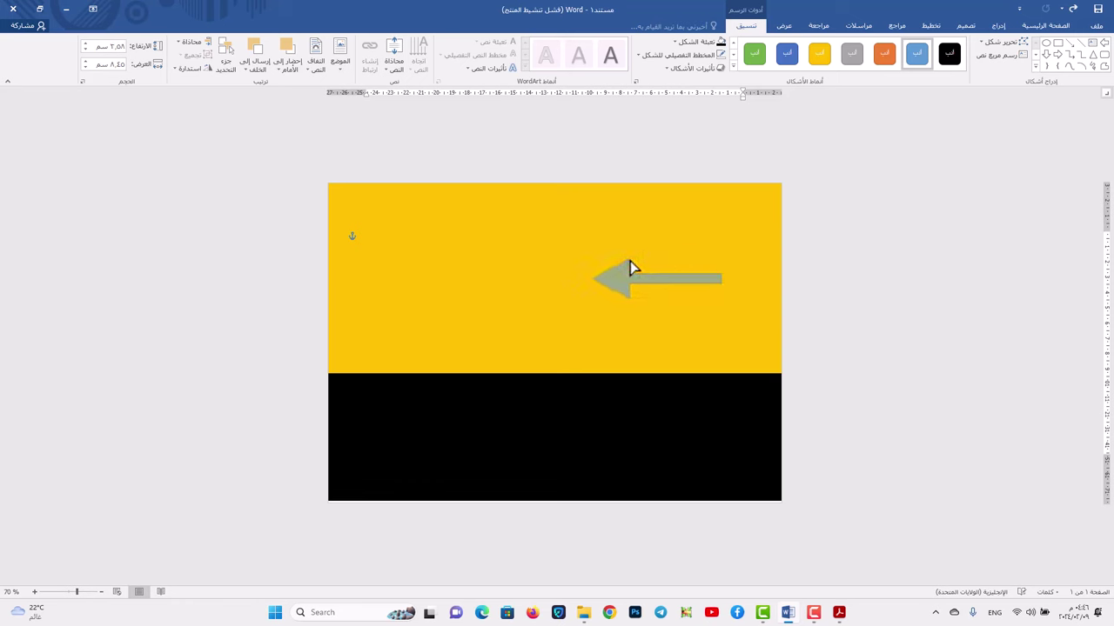
pyautogui.moveTo(632, 268); pyautogui.dragTo(632, 267)
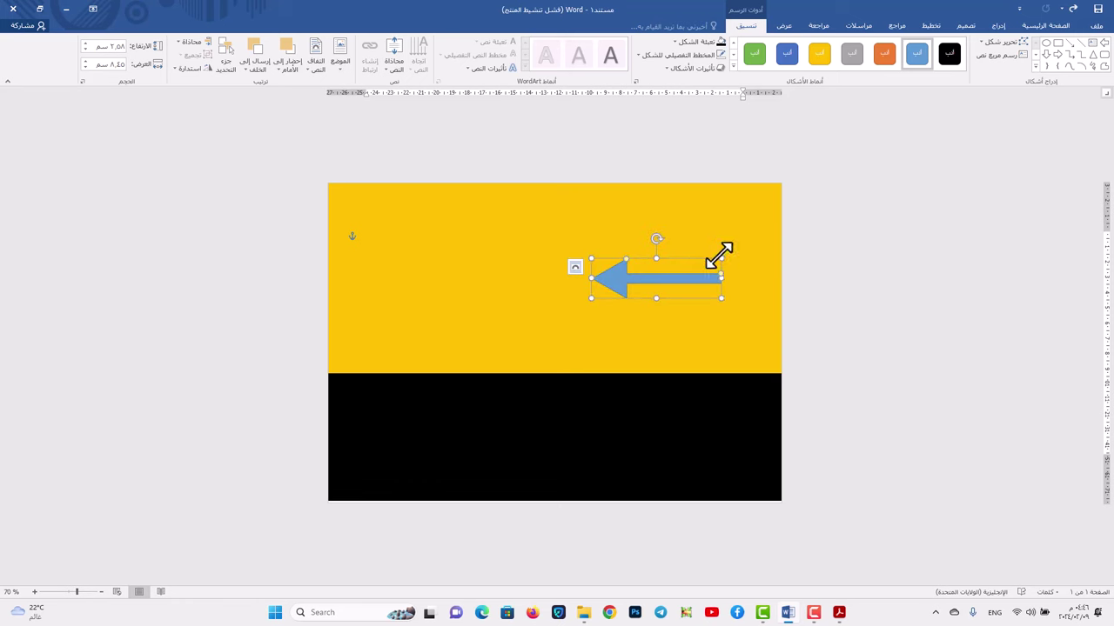
pyautogui.moveTo(718, 258); pyautogui.dragTo(704, 270)
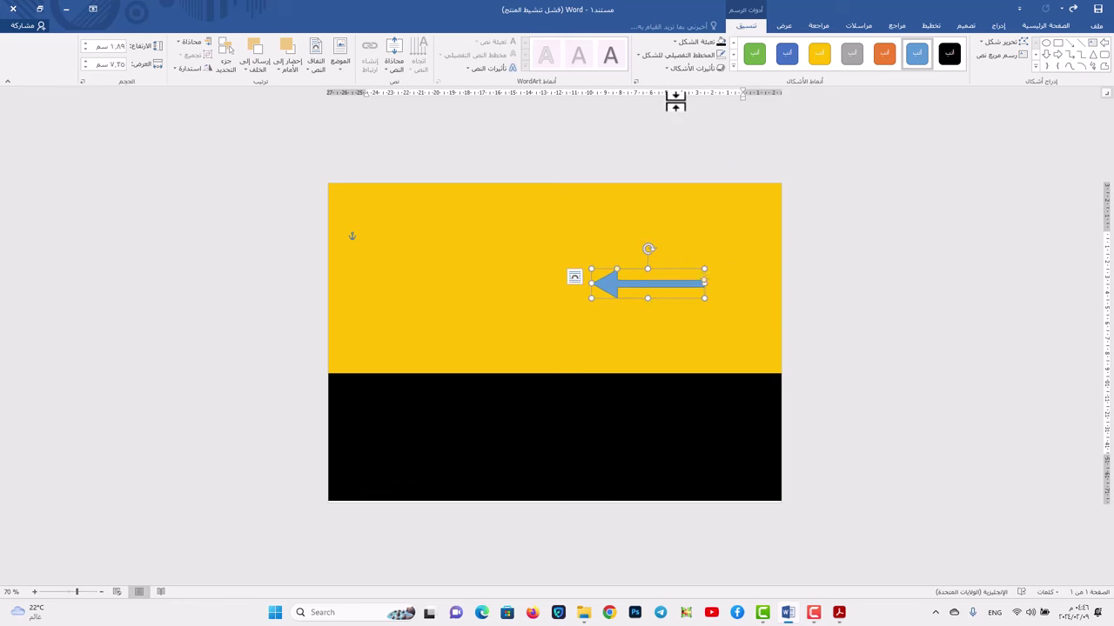
# - Fill the left-pointing arrow with black and remove its outline
pyautogui.click(689, 43)
pyautogui.click(712, 68)
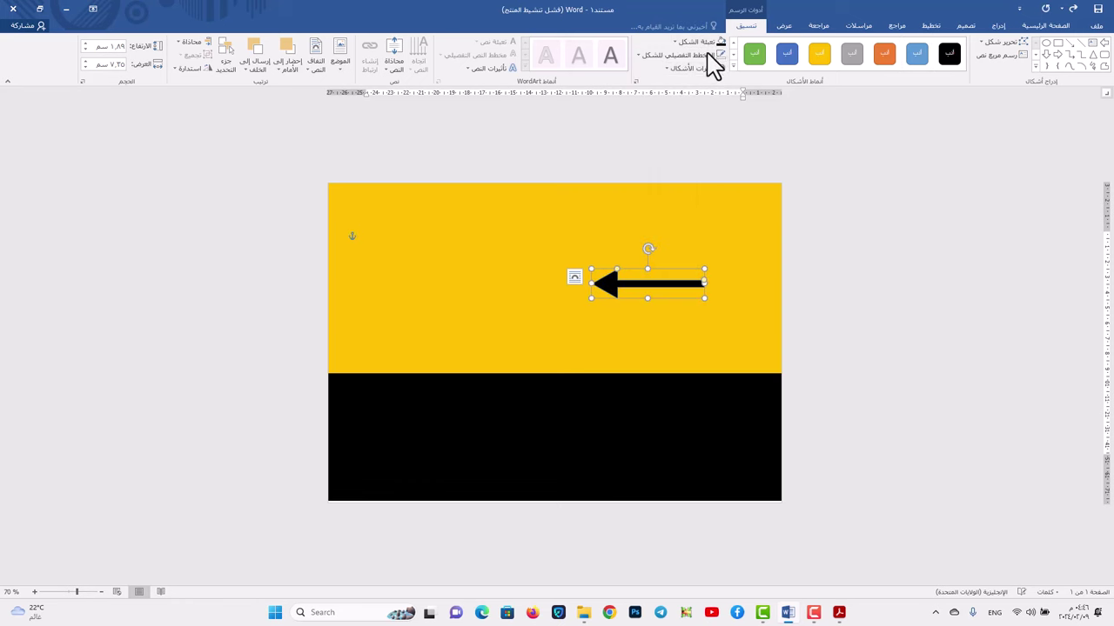
pyautogui.click(707, 56)
pyautogui.click(689, 156)
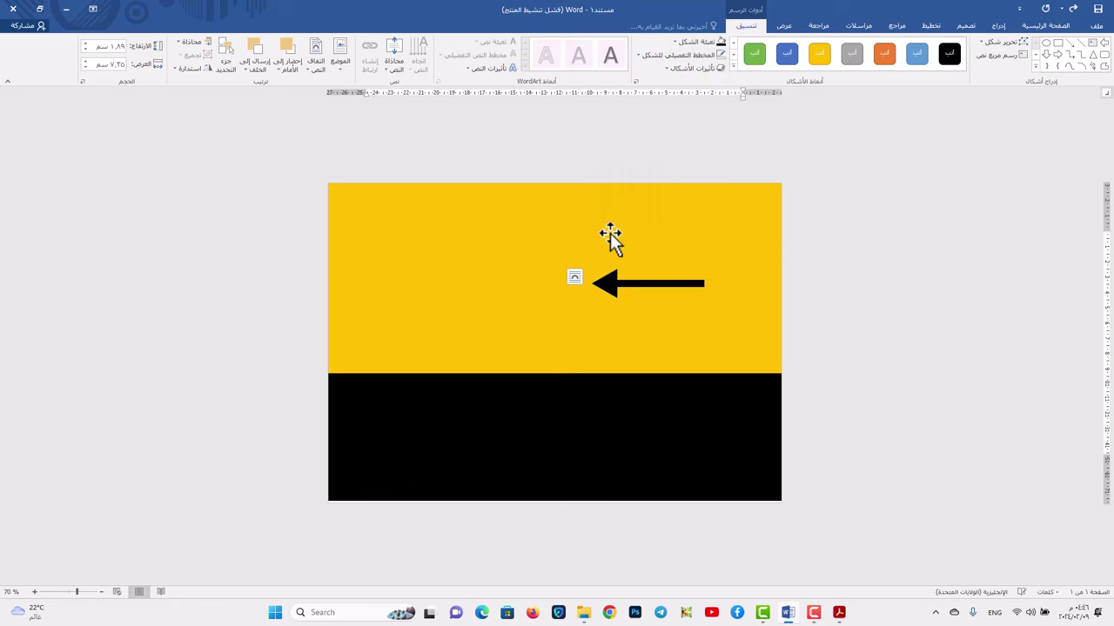
# - Move the arrow toward the yellow area's right edge and place a copy level with it on the left side
pyautogui.moveTo(639, 290); pyautogui.dragTo(682, 290)
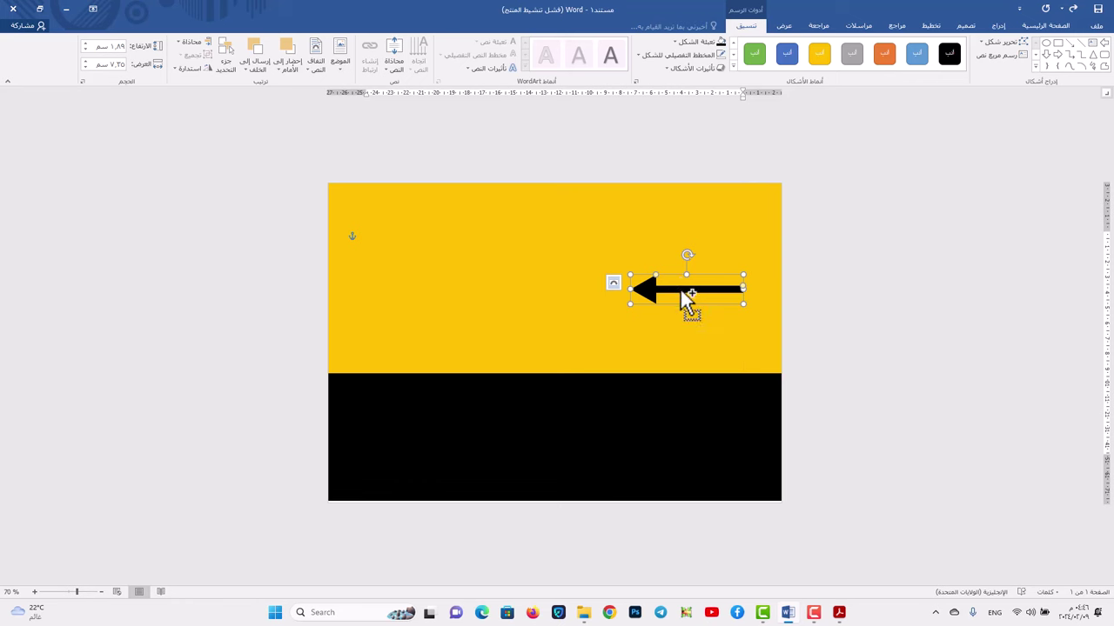
pyautogui.keyDown('ctrl'); pyautogui.moveTo(688, 299); pyautogui.dragTo(438, 293); pyautogui.keyUp('ctrl')
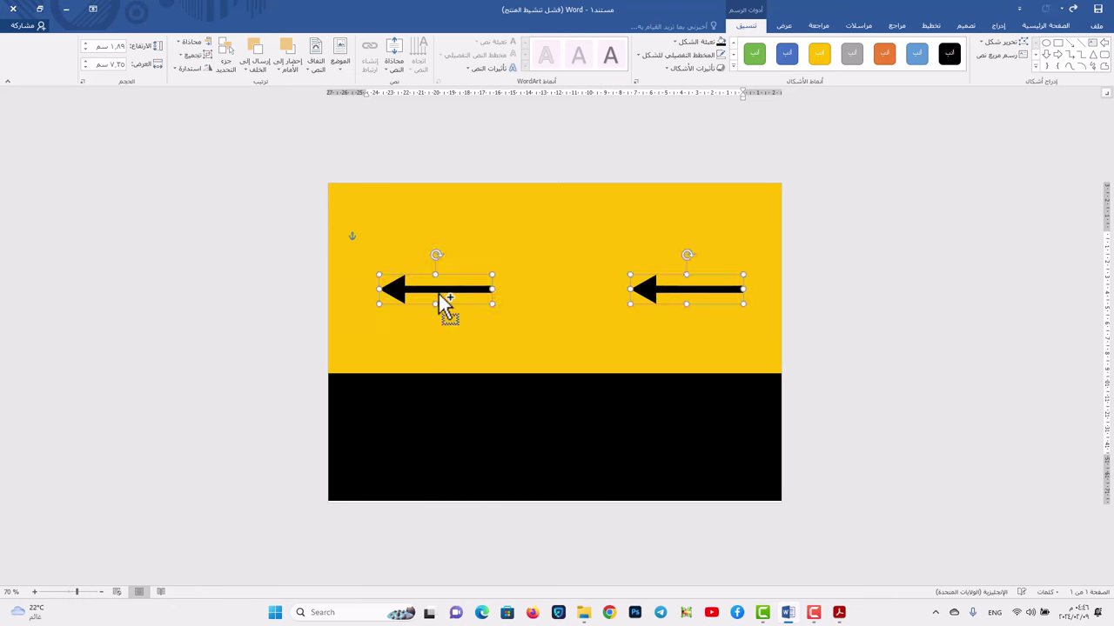
# - Insert the picture مخرج طوارئ.png and set its text wrapping to in front of text
pyautogui.click(998, 25)
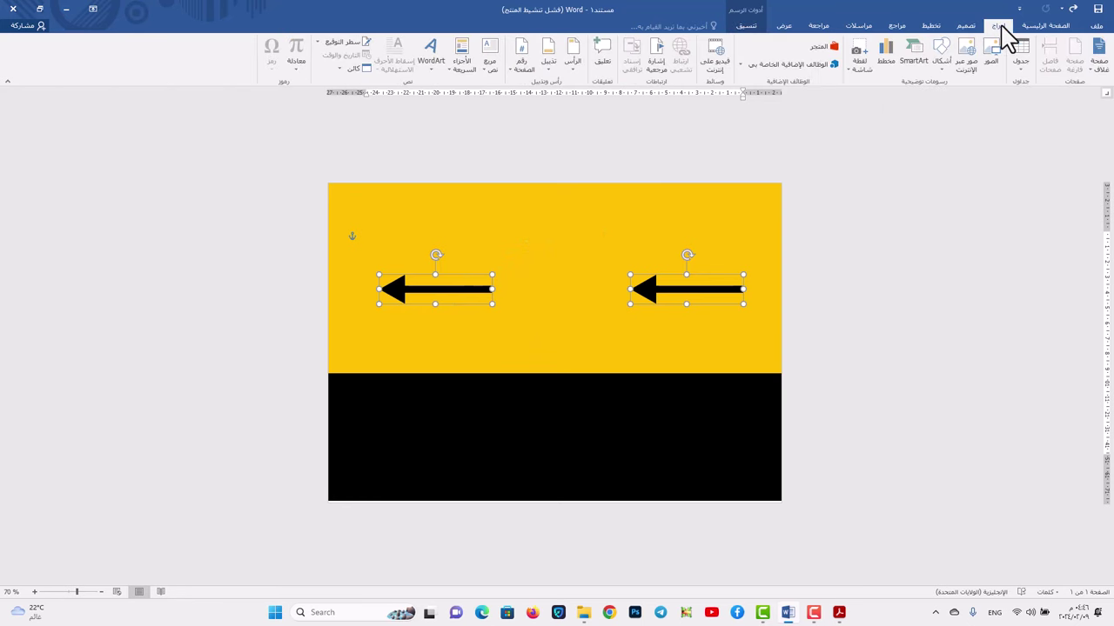
pyautogui.click(998, 68)
pyautogui.click(449, 185)
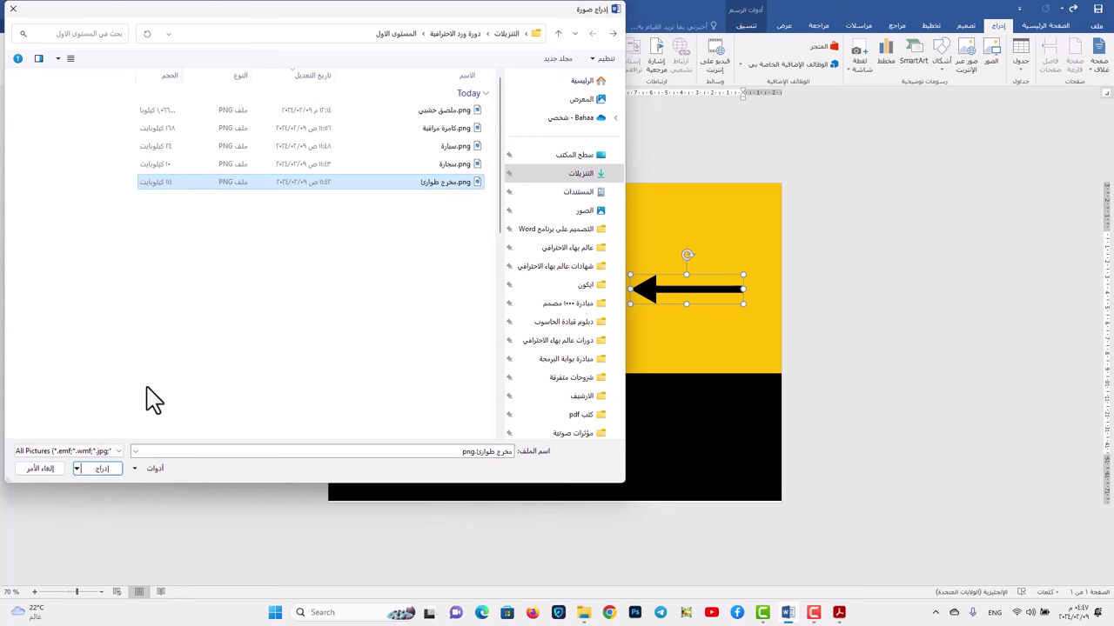
pyautogui.click(100, 470)
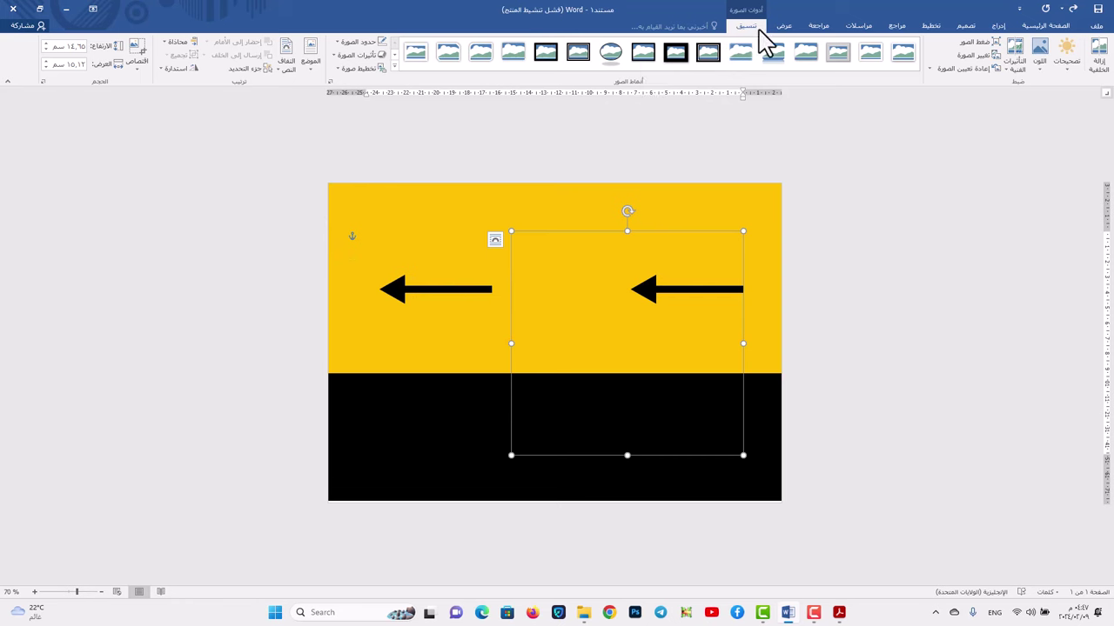
pyautogui.click(283, 70)
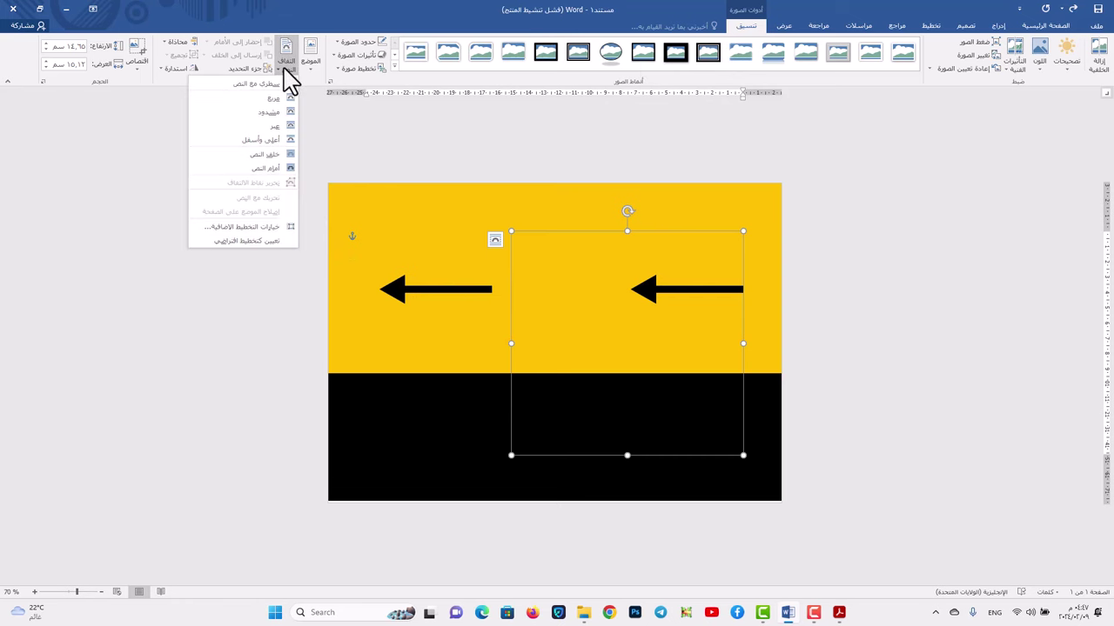
pyautogui.click(275, 169)
# - Scale the running figure to about 11.15 × 10.8 cm and position it between the arrows, standing on the black band
pyautogui.moveTo(616, 323); pyautogui.dragTo(571, 254)
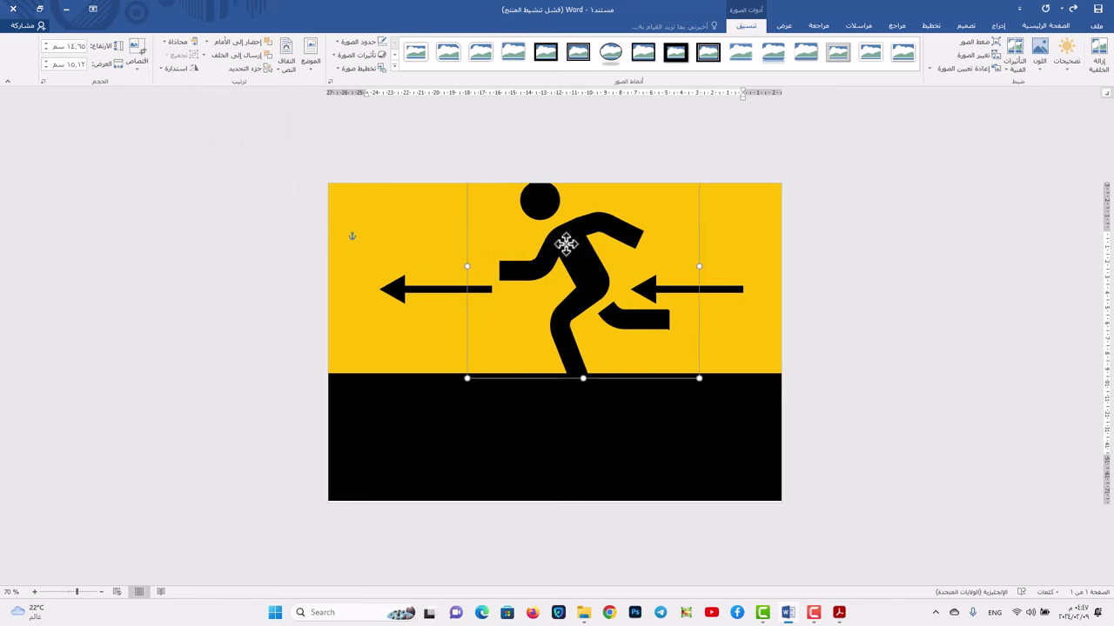
pyautogui.moveTo(696, 384); pyautogui.dragTo(635, 349)
pyautogui.moveTo(562, 241); pyautogui.dragTo(566, 293)
pyautogui.moveTo(648, 208); pyautogui.dragTo(666, 183)
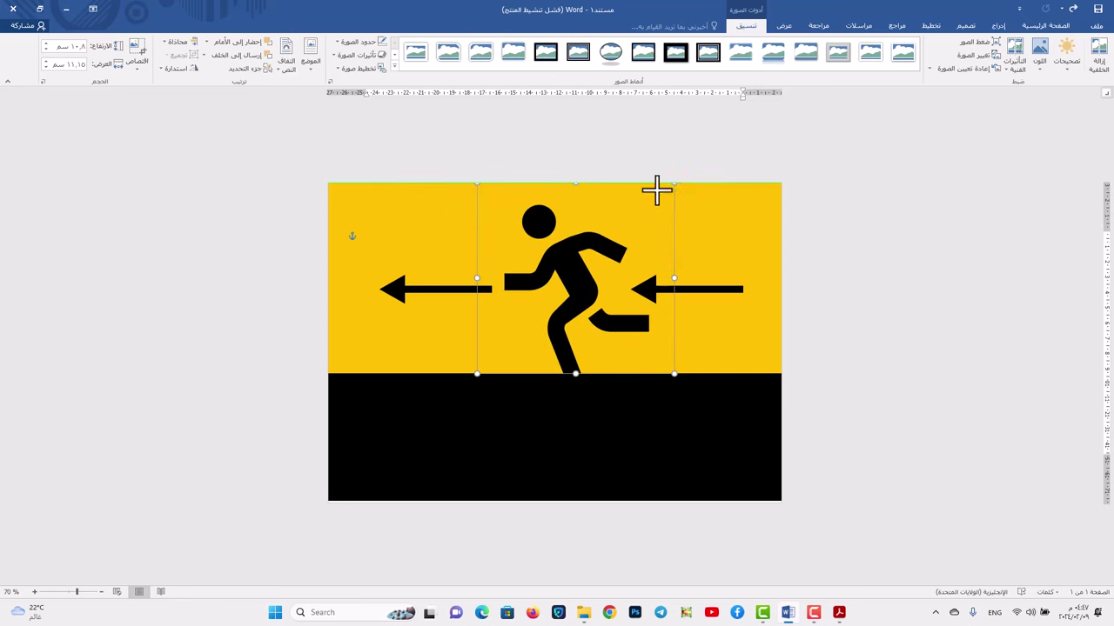
# - Space the two arrows evenly on either side of the running figure and raise both arrows slightly together
pyautogui.moveTo(420, 293); pyautogui.dragTo(402, 289)
pyautogui.click(671, 294)
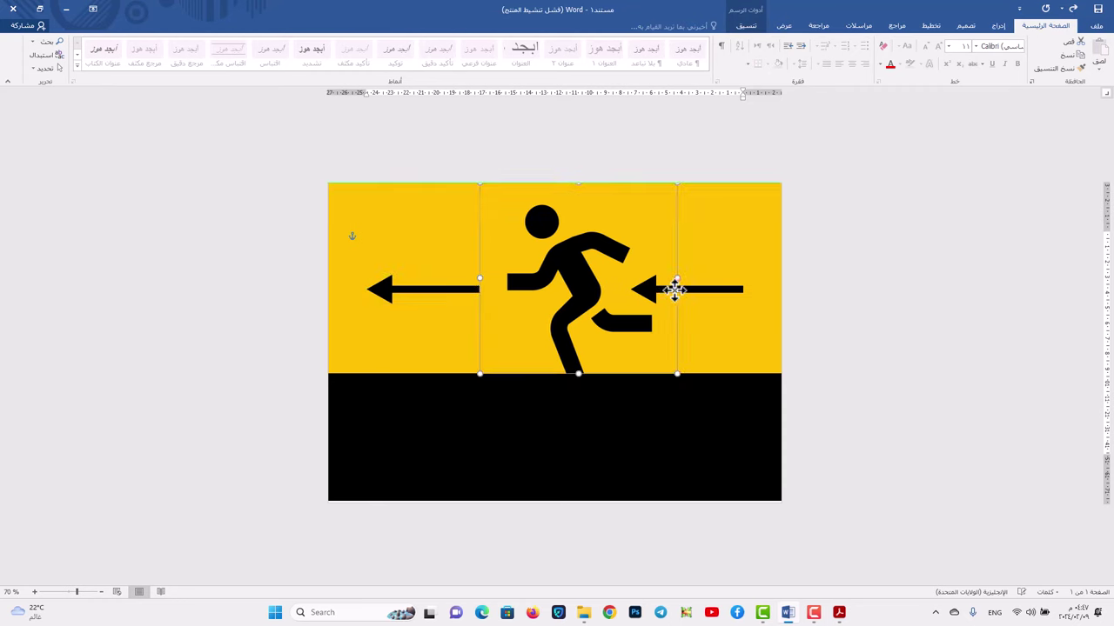
pyautogui.moveTo(667, 290); pyautogui.dragTo(658, 288)
pyautogui.click(696, 292)
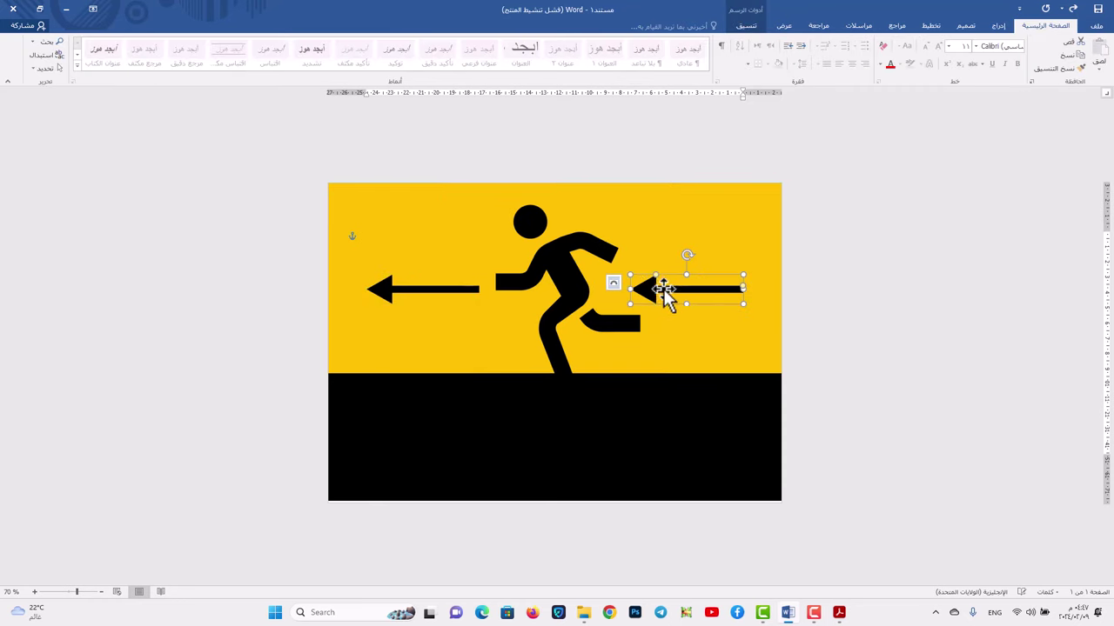
pyautogui.keyDown('shift'); pyautogui.click(445, 291); pyautogui.keyUp('shift')
pyautogui.moveTo(445, 291); pyautogui.dragTo(446, 280)
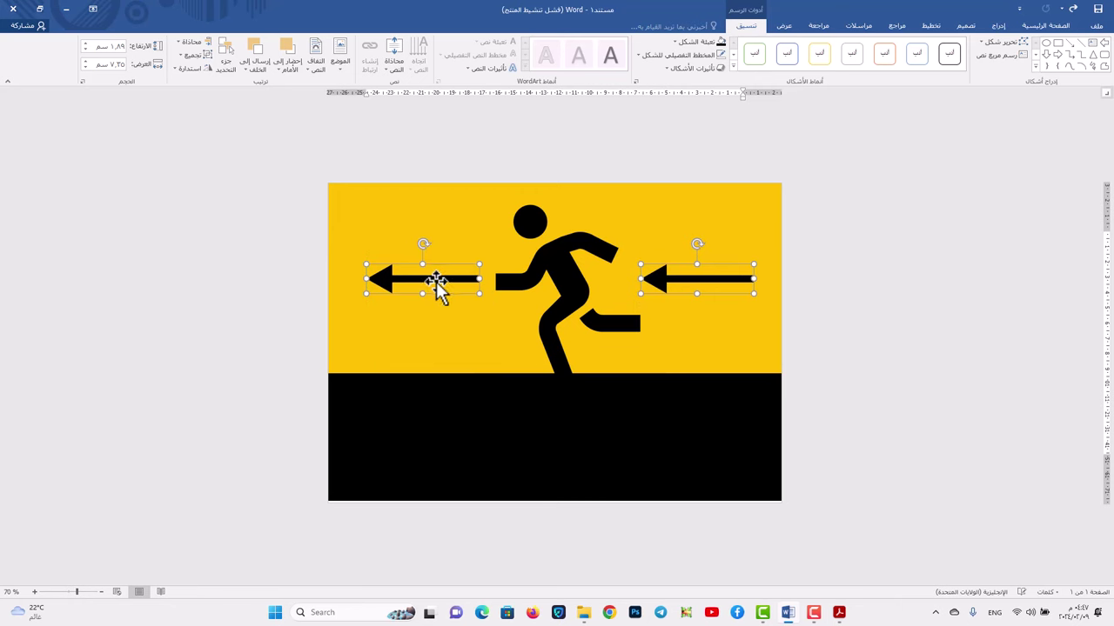
# - Add a text box about 25.1 × 6.06 cm on the black band with the text "مخرج طوارئ"
pyautogui.click(998, 26)
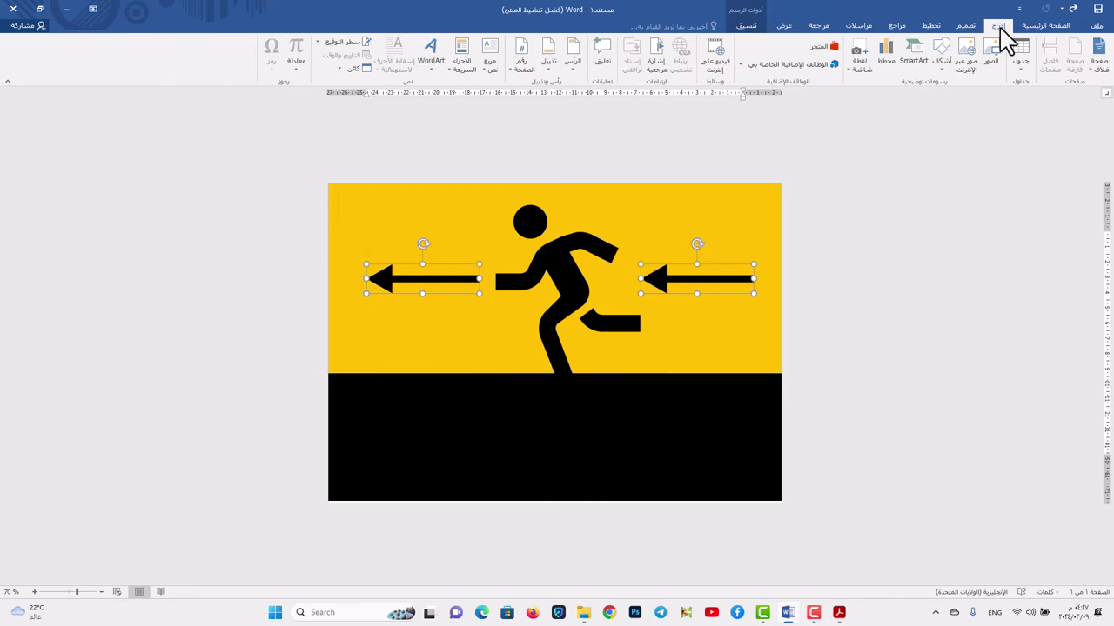
pyautogui.click(492, 75)
pyautogui.moveTo(366, 480); pyautogui.dragTo(751, 387)
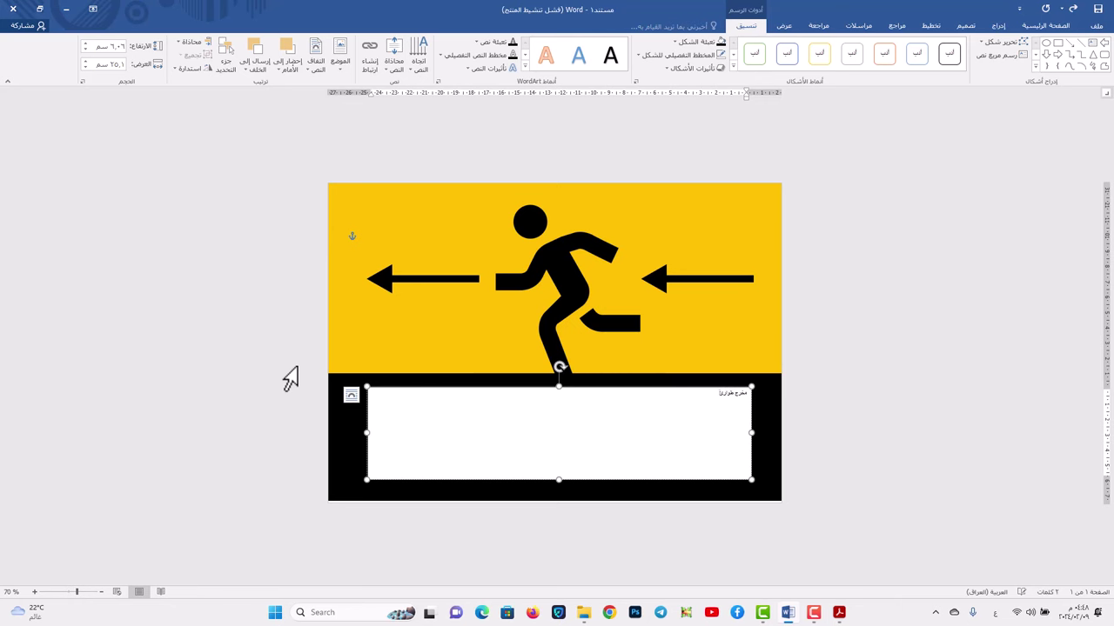
# - Enlarge the selected text "مخرج طوارئ" to 48 pt and apply the Hacen Algeria Hd font
pyautogui.click(1046, 25)
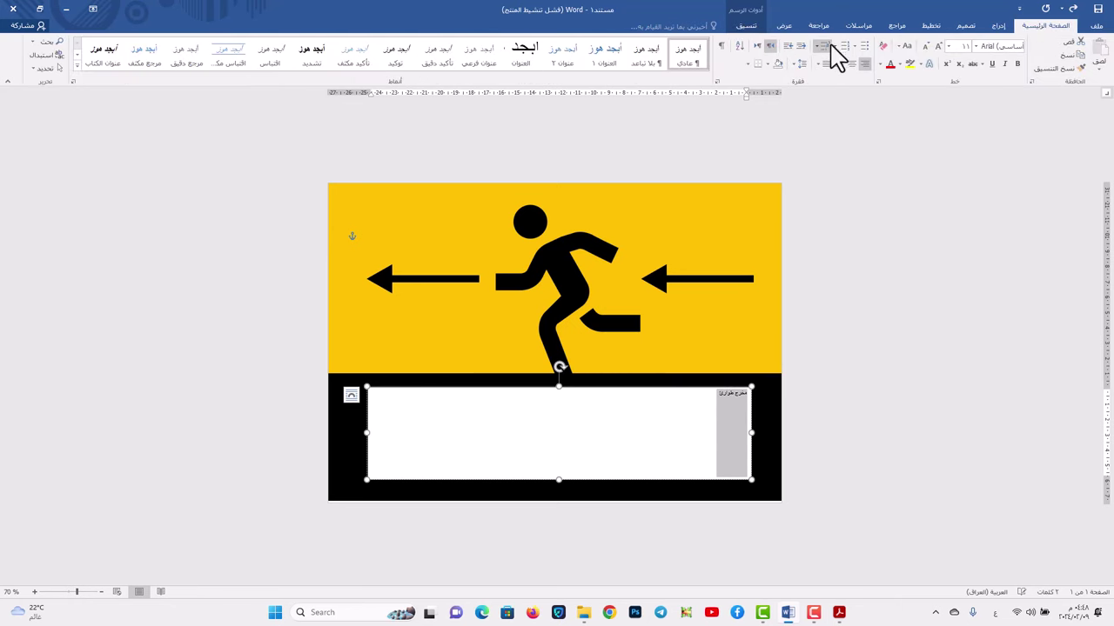
pyautogui.click(939, 47)
pyautogui.click(940, 47)
pyautogui.click(940, 46)
pyautogui.click(939, 46)
pyautogui.click(940, 47)
pyautogui.click(940, 47)
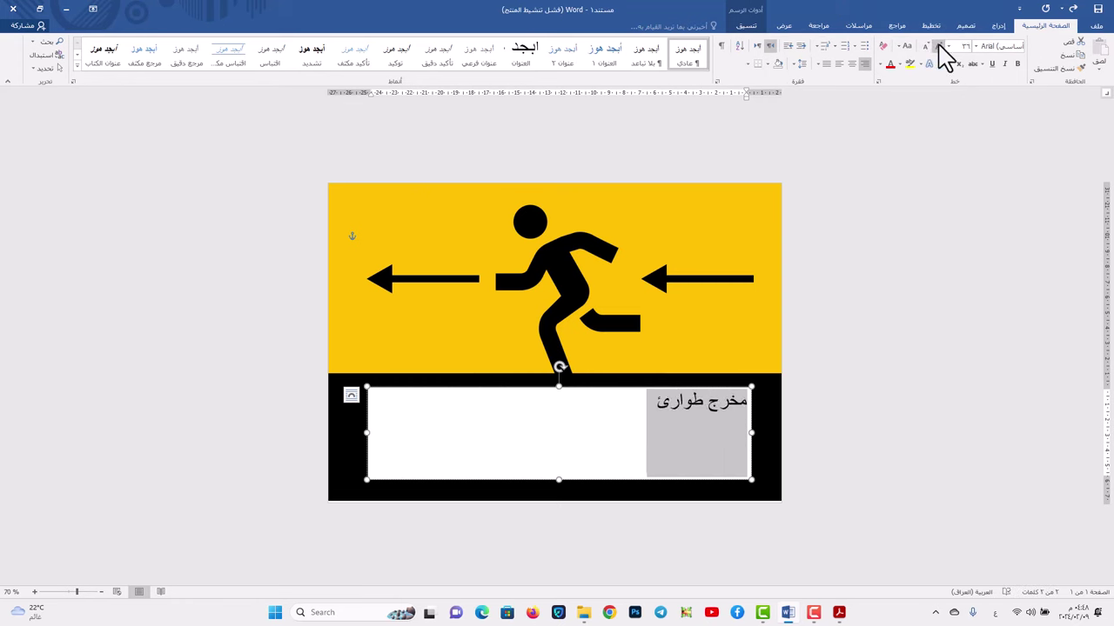
pyautogui.click(940, 47)
pyautogui.click(976, 47)
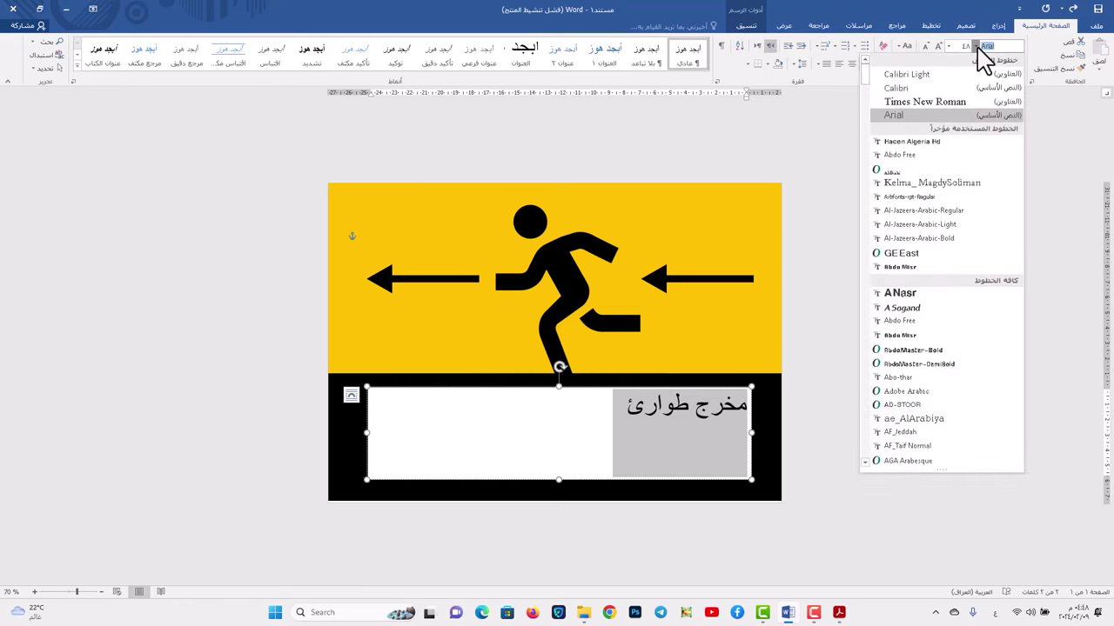
pyautogui.click(942, 144)
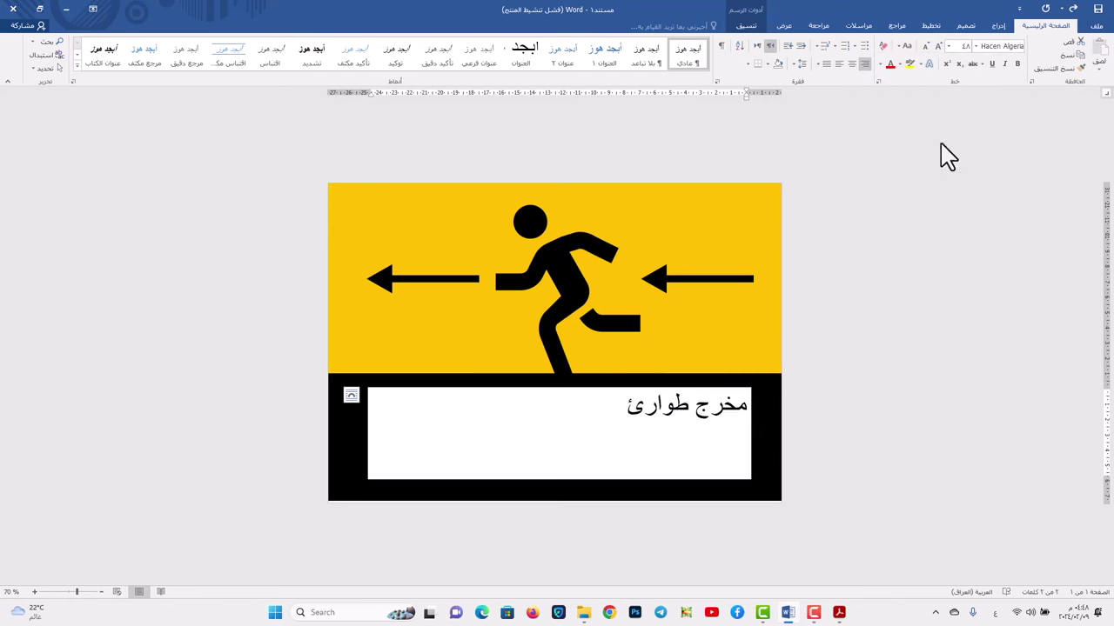
# - Enlarge the exit text to 100 pt and change its font to Al-Jazeera-Arabic-Bold
pyautogui.click(938, 46)
pyautogui.click(939, 45)
pyautogui.click(939, 45)
pyautogui.click(939, 45)
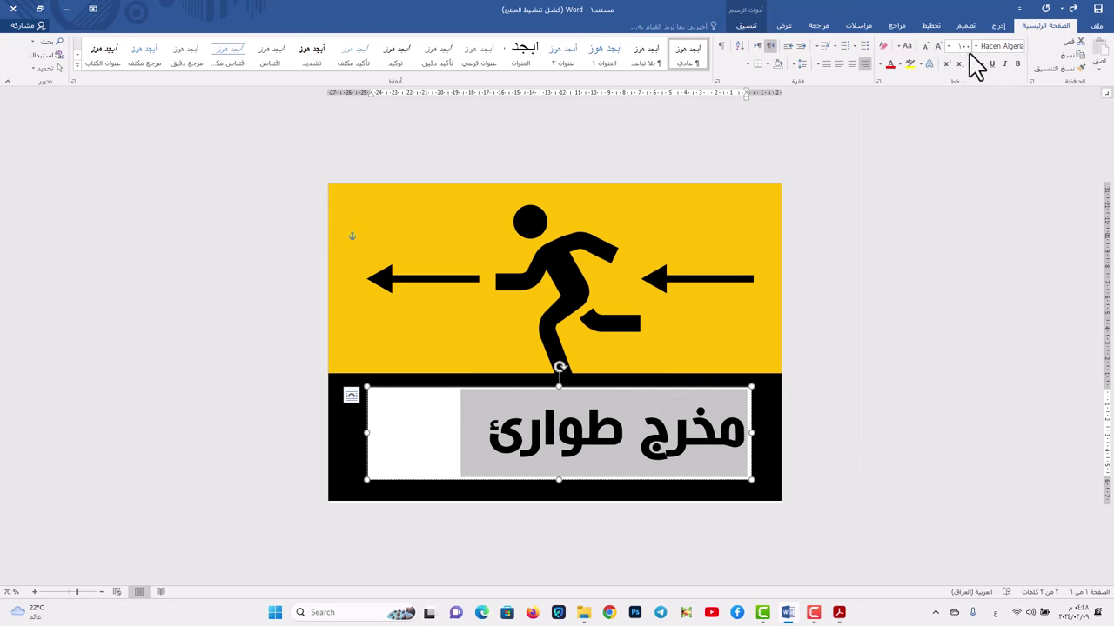
pyautogui.click(973, 46)
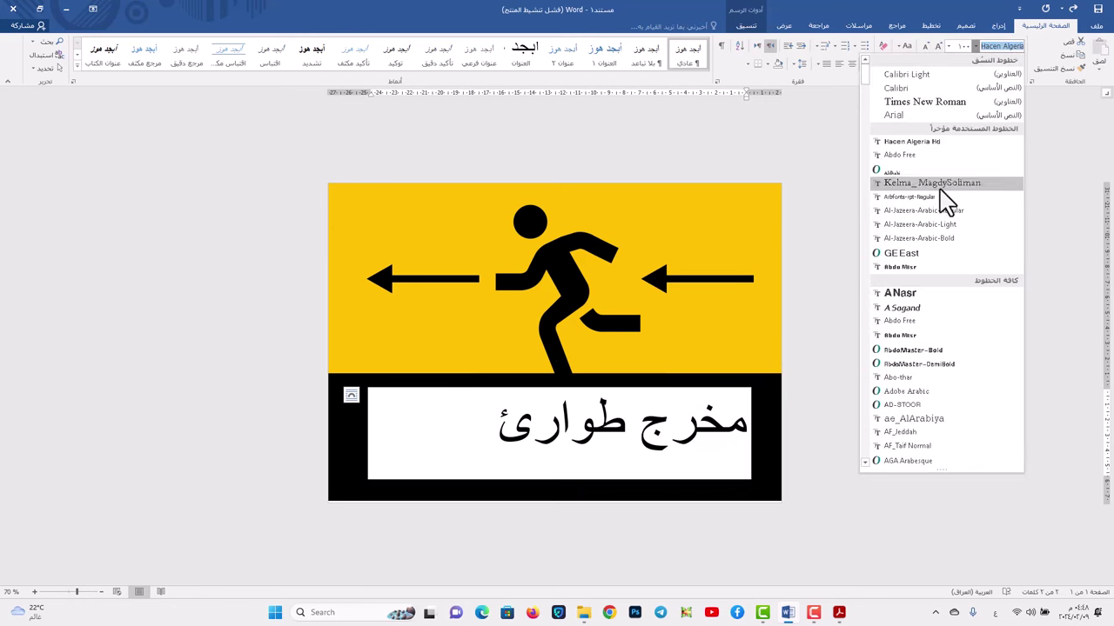
pyautogui.click(938, 240)
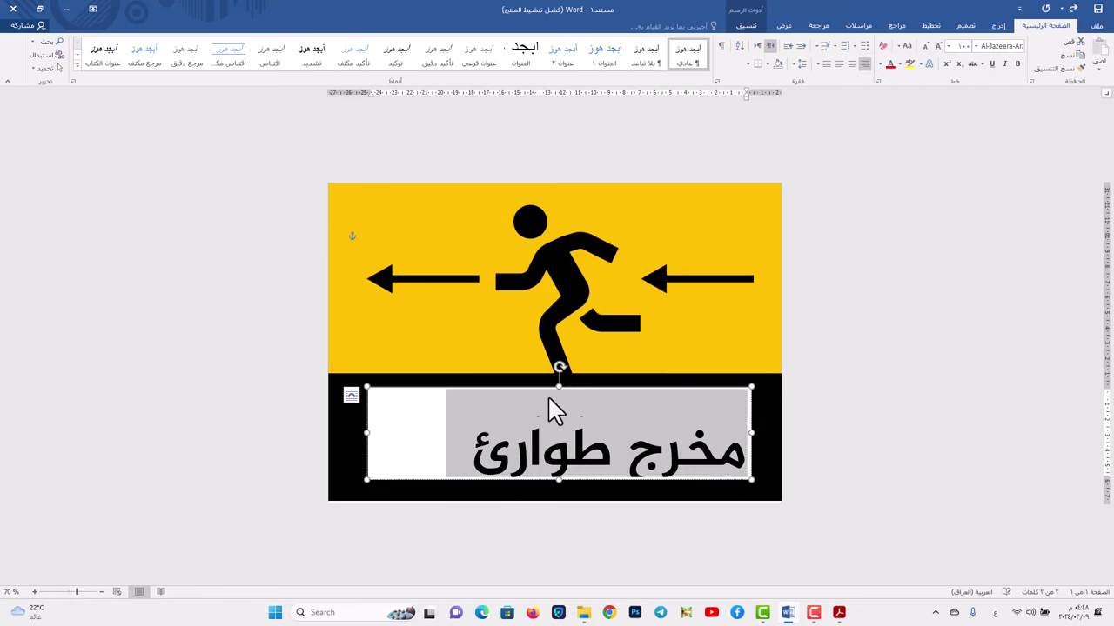
# - Extend the text box upward to about 6.71 cm tall and enlarge its text to 130 pt
pyautogui.moveTo(559, 387); pyautogui.dragTo(559, 376)
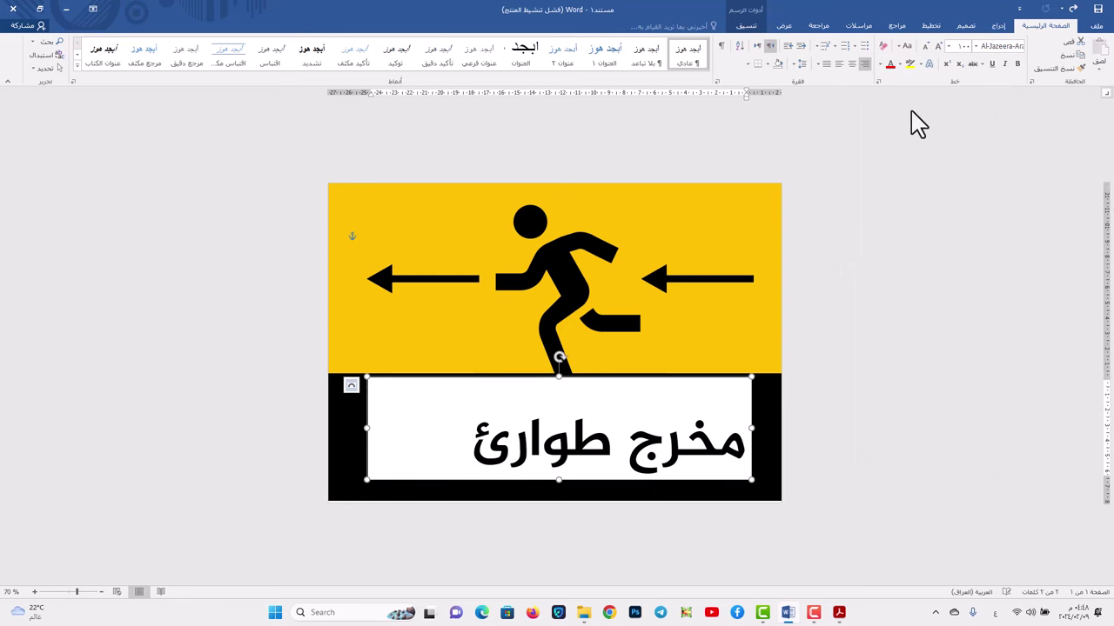
pyautogui.click(935, 45)
pyautogui.click(935, 45)
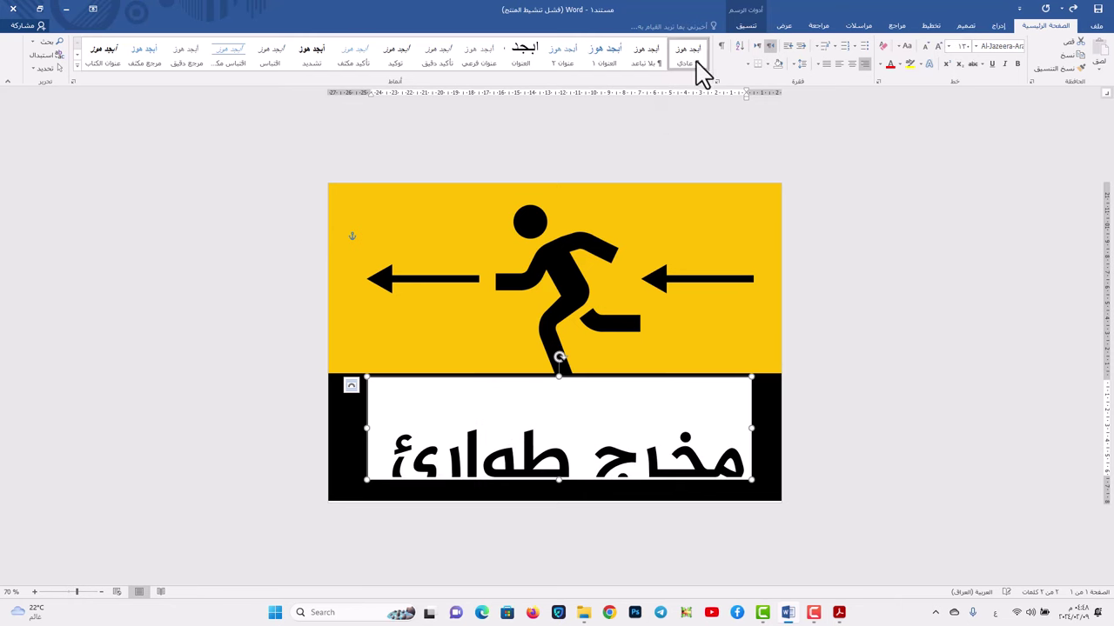
# - Remove the fill and the outline from the text box on the black band
pyautogui.click(747, 26)
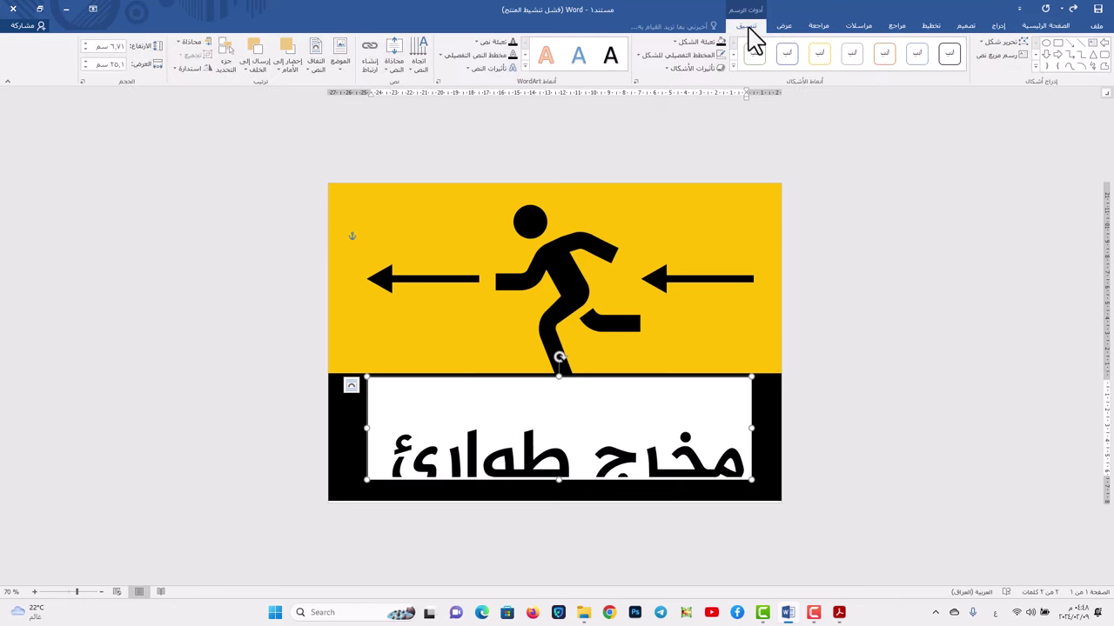
pyautogui.click(701, 43)
pyautogui.click(694, 144)
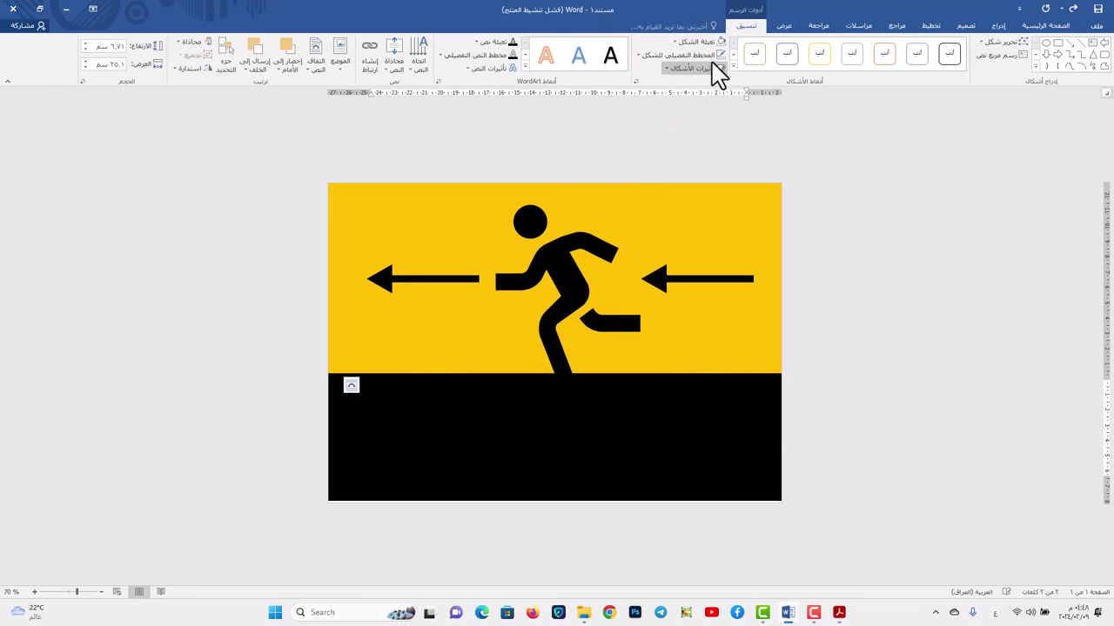
pyautogui.click(701, 55)
pyautogui.click(690, 157)
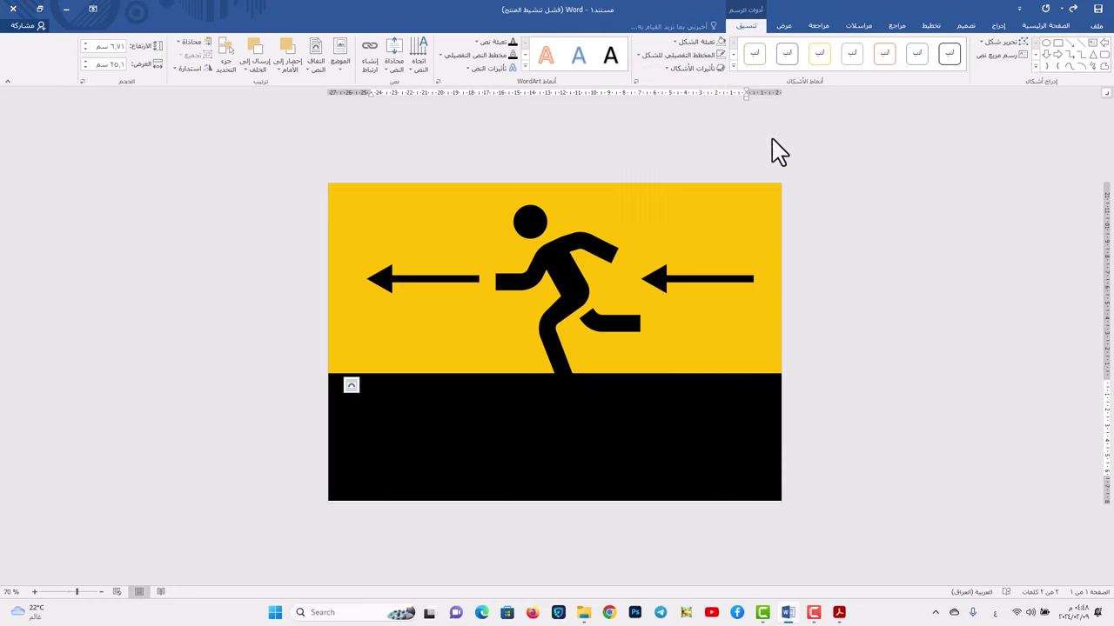
# - Color the text "مخرج طوارئ" with the golden-orange standard color
pyautogui.click(1053, 28)
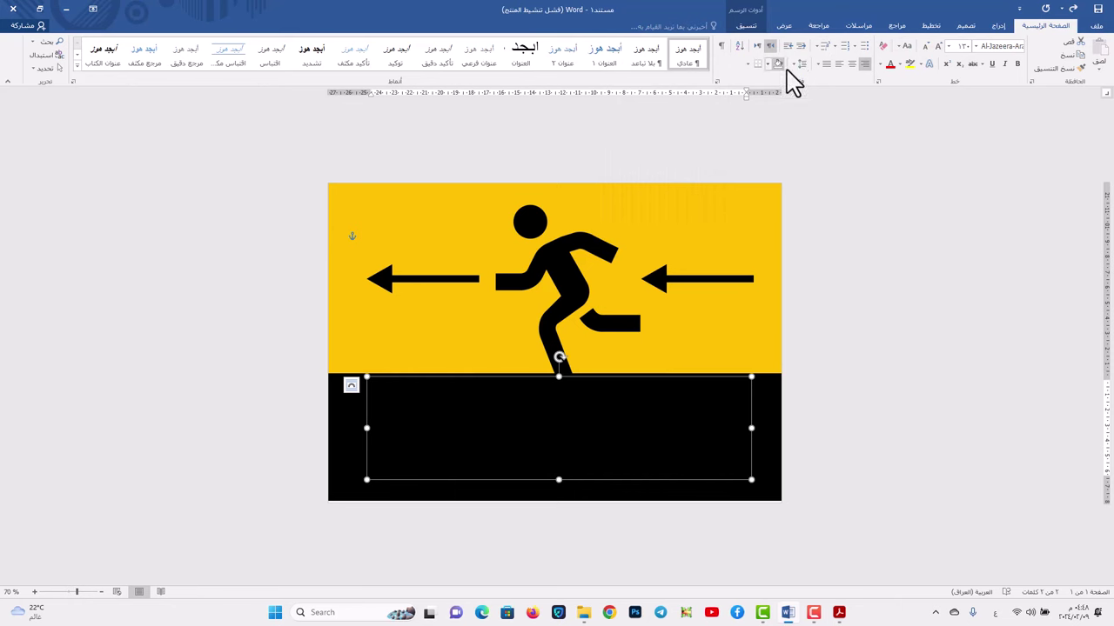
pyautogui.click(880, 64)
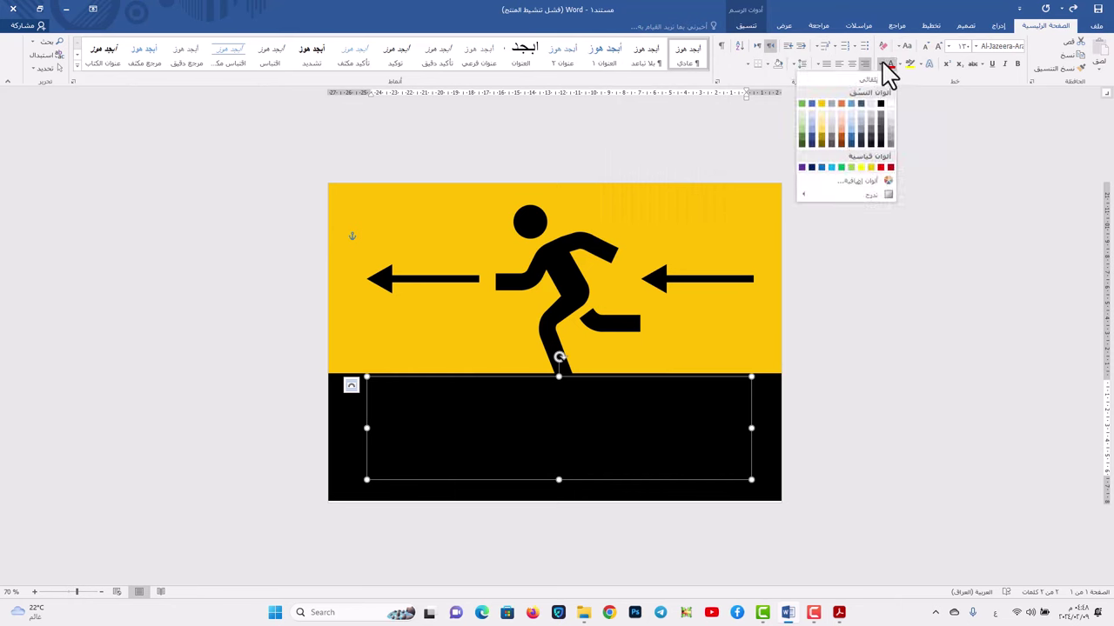
pyautogui.click(870, 170)
# - Enlarge the text box upward and adjust its position until the whole text fits on the black band, then deselect it
pyautogui.click(597, 377)
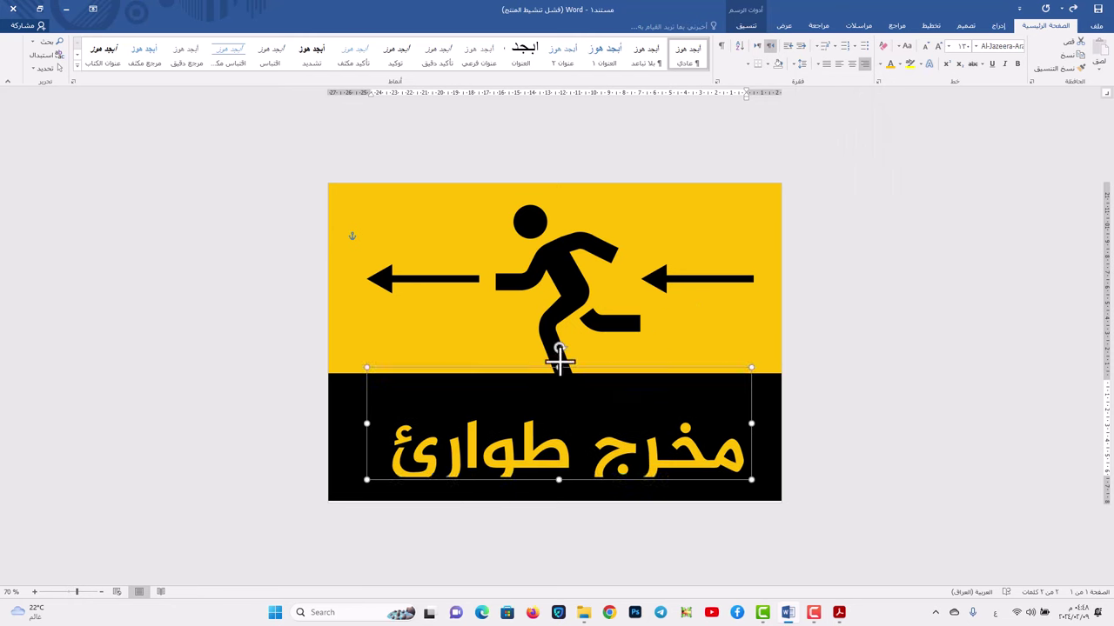
pyautogui.moveTo(559, 366); pyautogui.dragTo(579, 349)
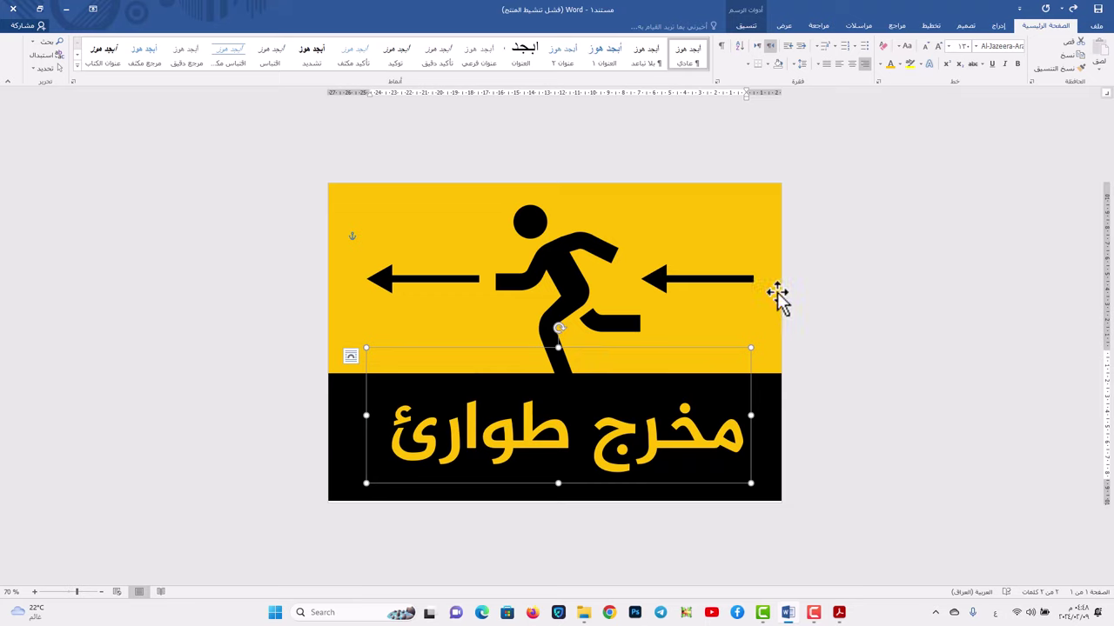
pyautogui.keyDown('ctrl'); pyautogui.scroll(3, 771, 297); pyautogui.keyUp('ctrl')
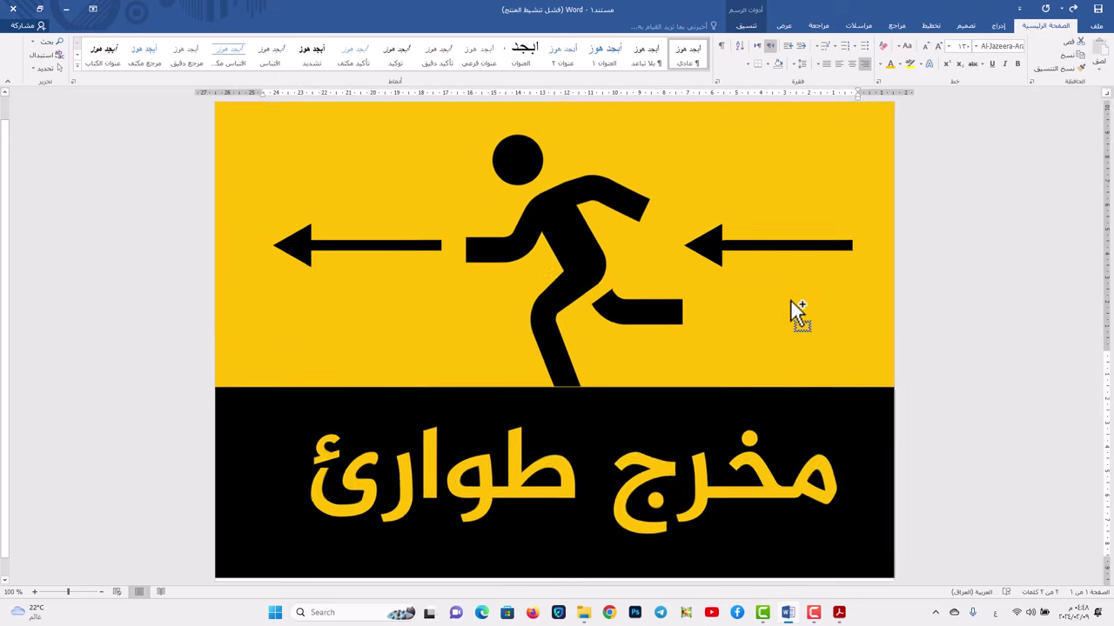
pyautogui.click(845, 198)
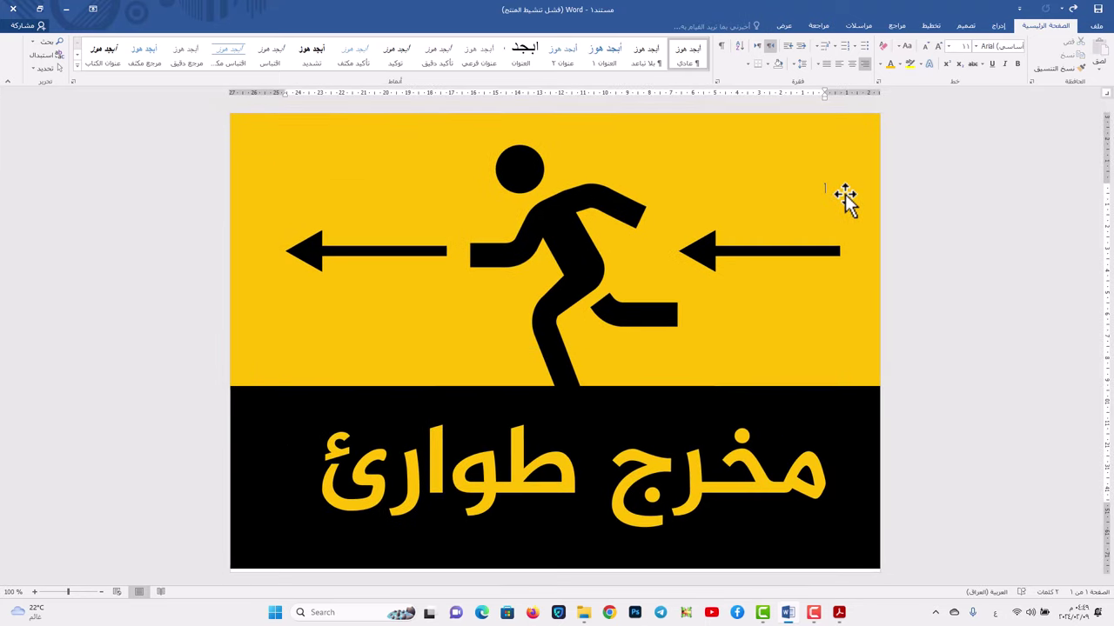